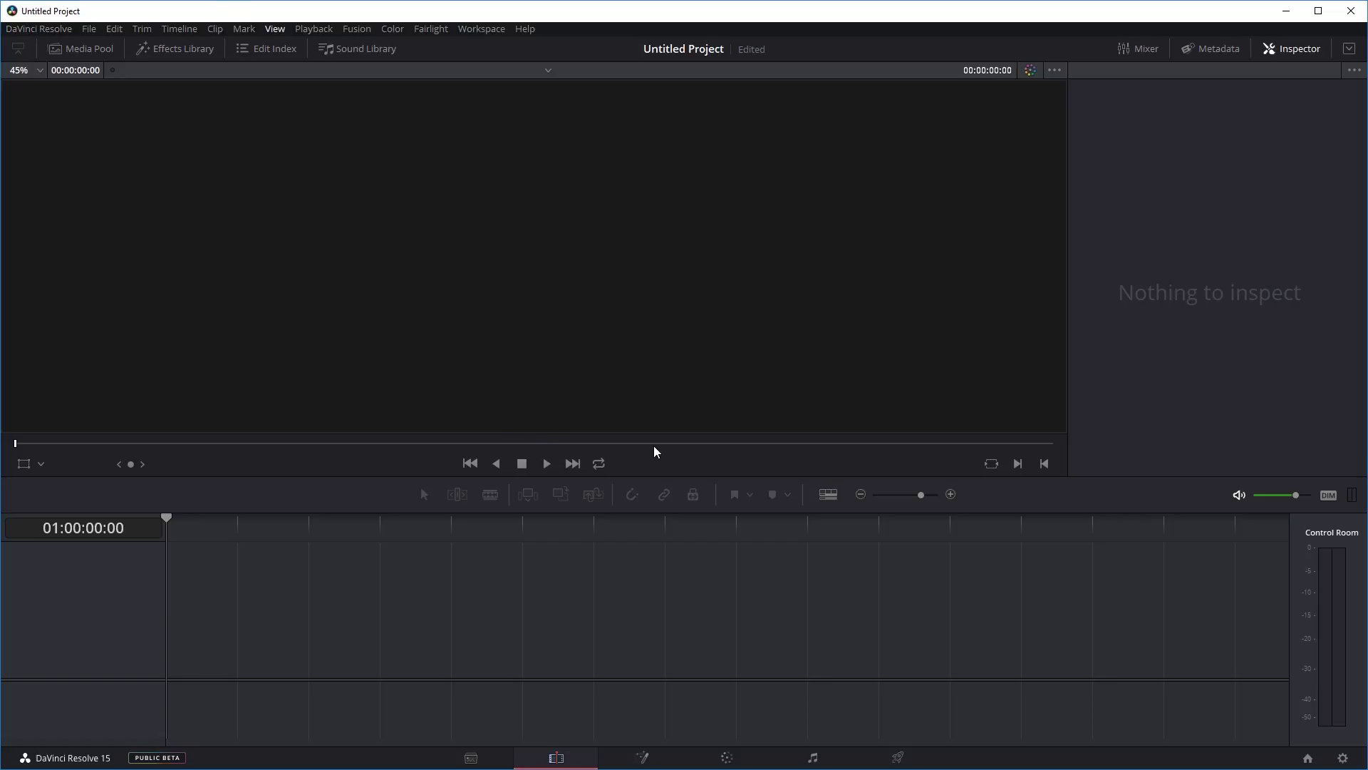
Step: Drop a Text+ title from the Titles library at the start of V1 and stretch it to about 10 seconds
{"action": "left_click", "coordinate": [184, 50]}
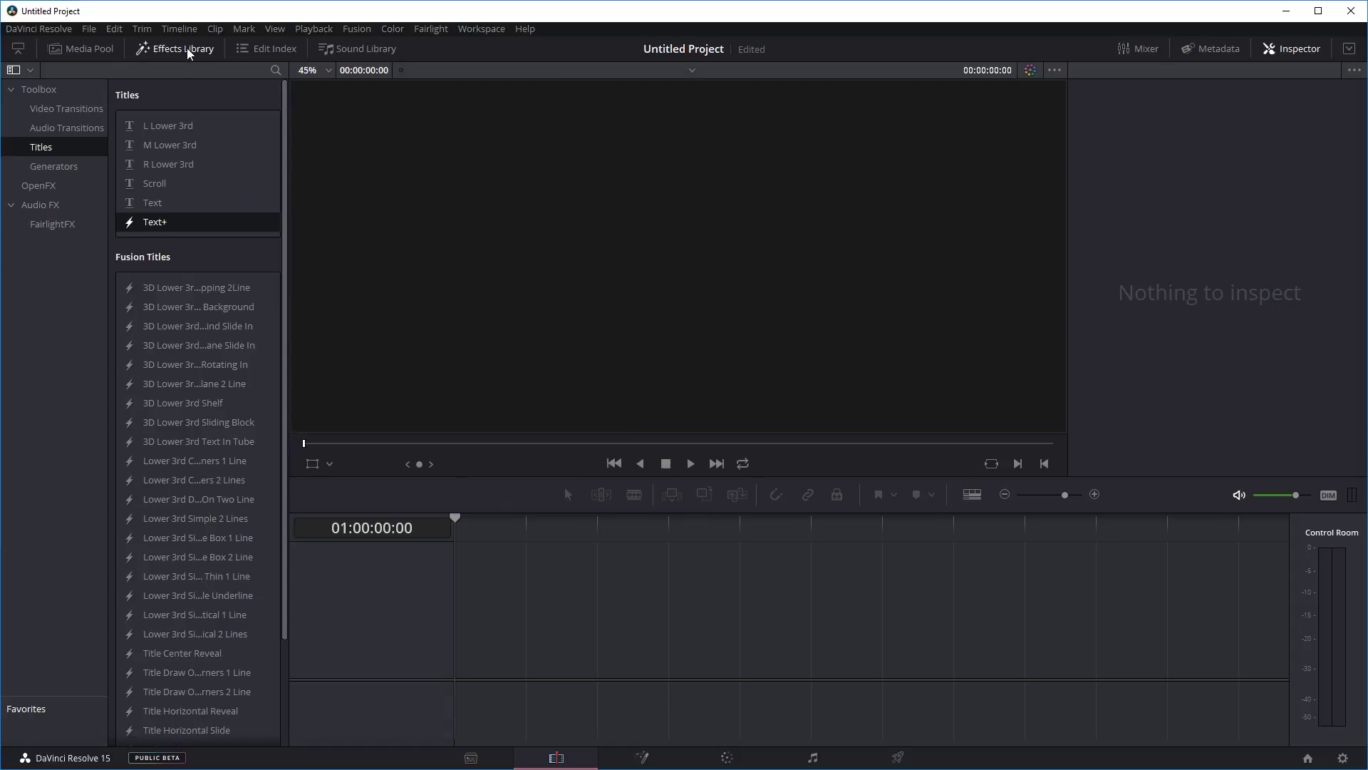
{"action": "left_click", "coordinate": [66, 128]}
{"action": "left_click", "coordinate": [60, 146]}
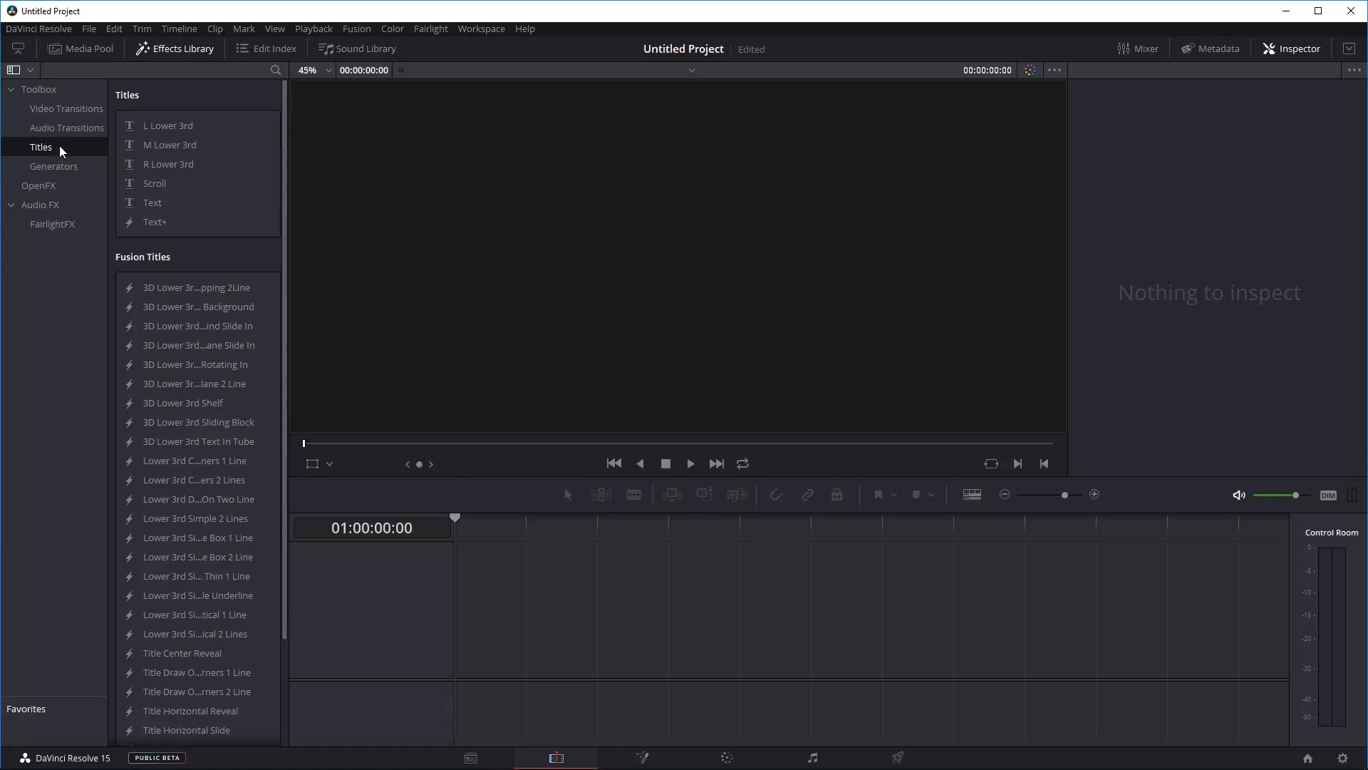
{"action": "left_click", "coordinate": [75, 128]}
{"action": "left_click", "coordinate": [64, 148]}
{"action": "left_click_drag", "start_coordinate": [172, 227], "coordinate": [525, 612]}
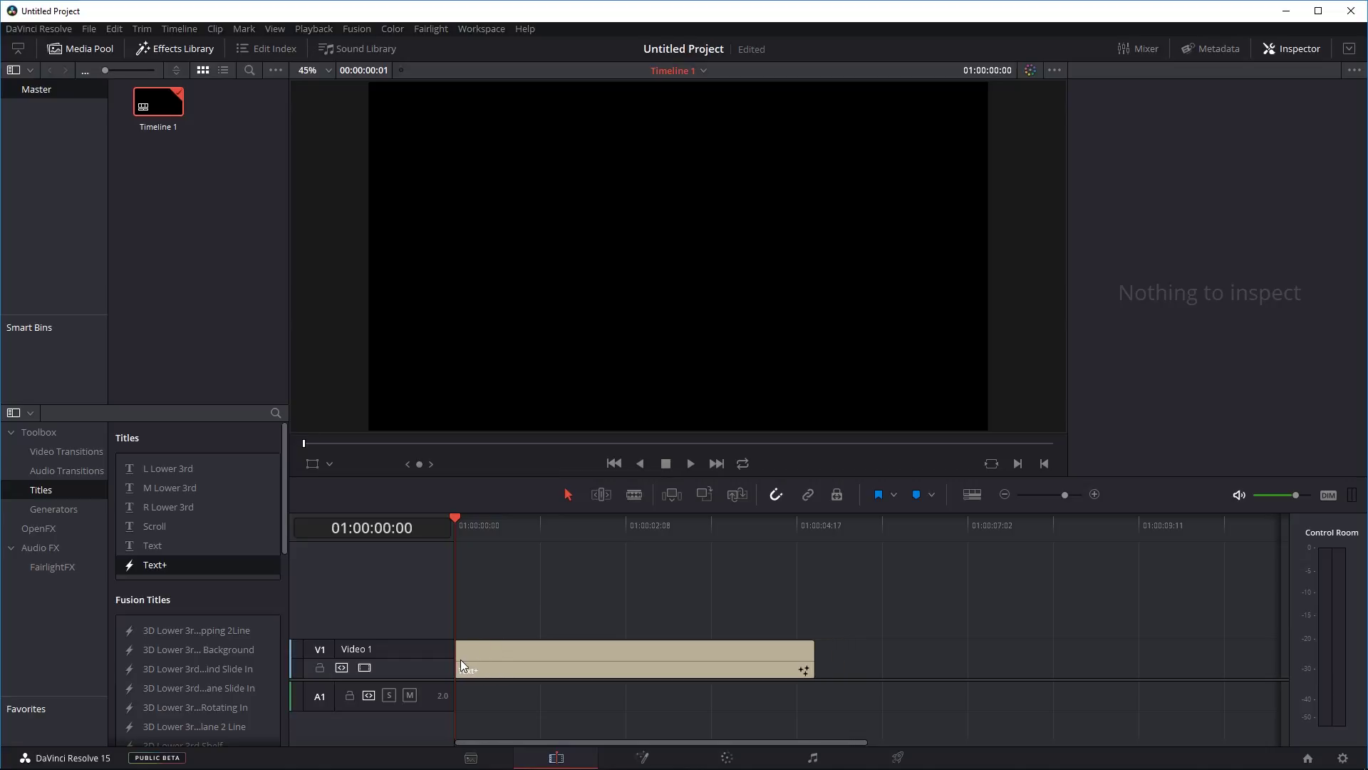
{"action": "left_click_drag", "start_coordinate": [526, 611], "coordinate": [464, 657]}
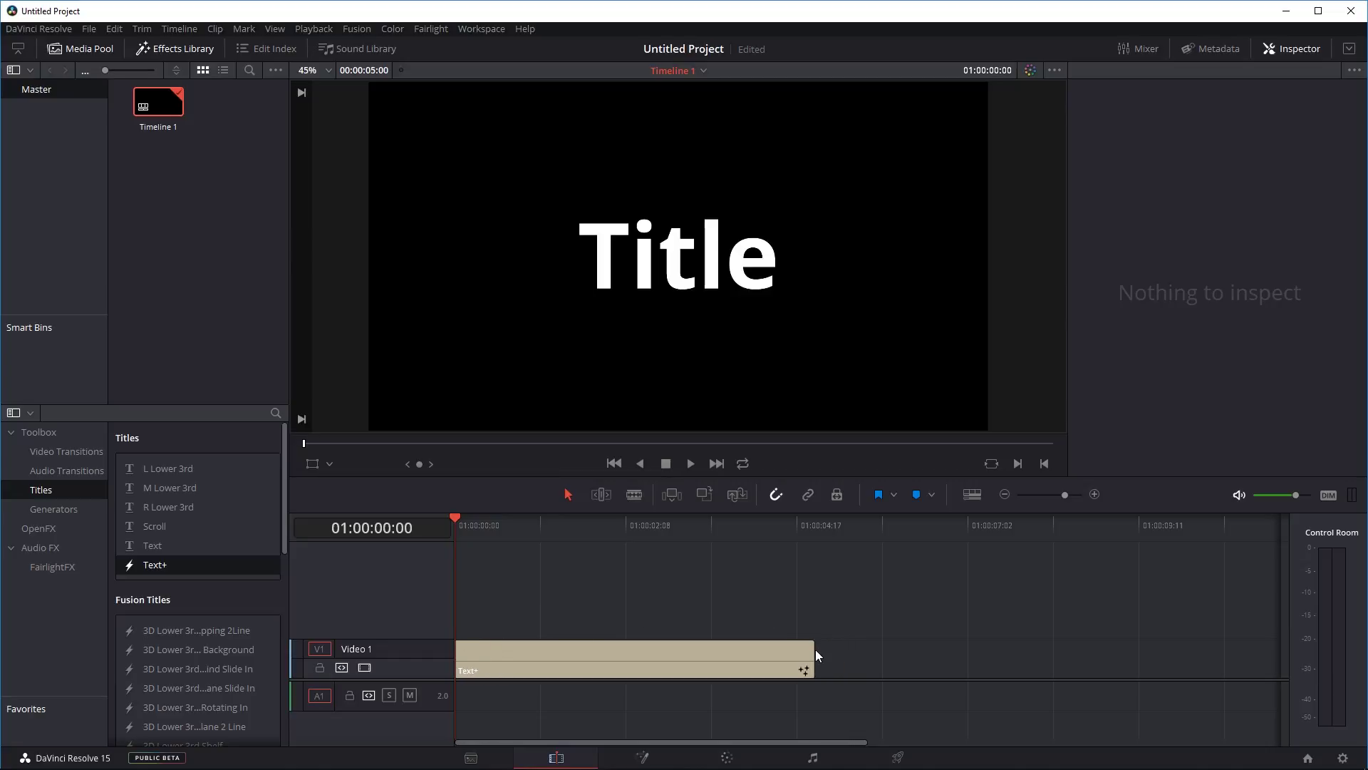
{"action": "left_click_drag", "start_coordinate": [813, 663], "coordinate": [1190, 663]}
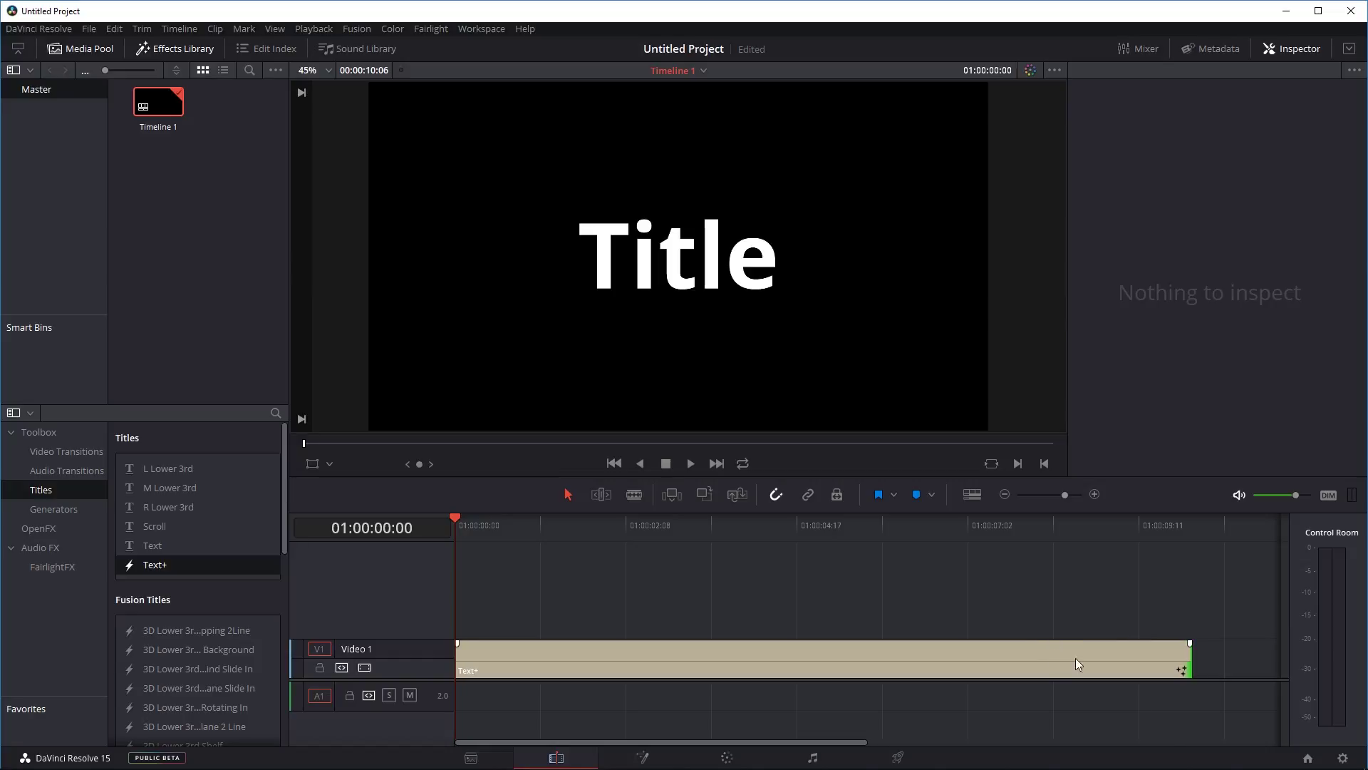
Step: Replace the title's Styled Text 'Title' with 'test' in the Inspector
{"action": "left_click", "coordinate": [918, 657]}
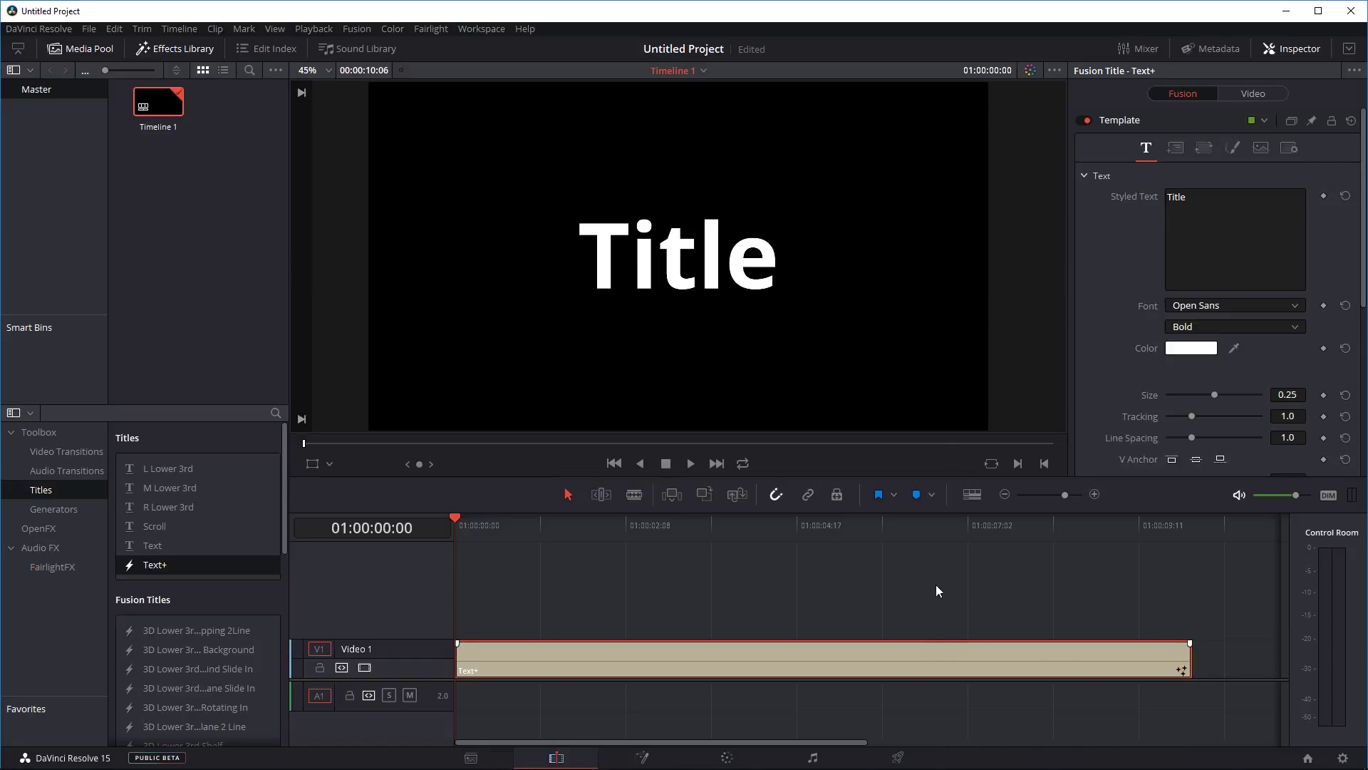
{"action": "left_click", "coordinate": [1296, 52]}
{"action": "left_click", "coordinate": [1296, 51]}
{"action": "left_click_drag", "start_coordinate": [1226, 196], "coordinate": [1135, 194]}
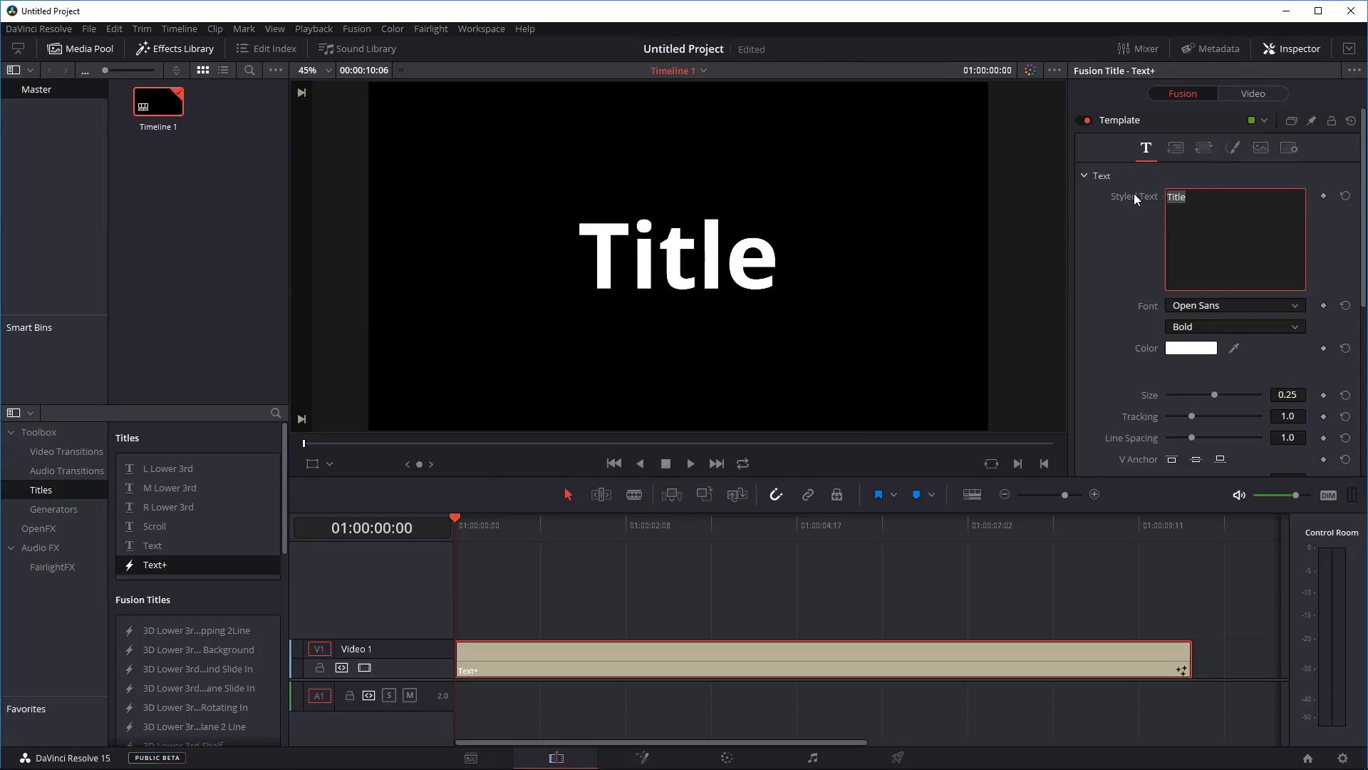
{"action": "type", "text": "tha"}
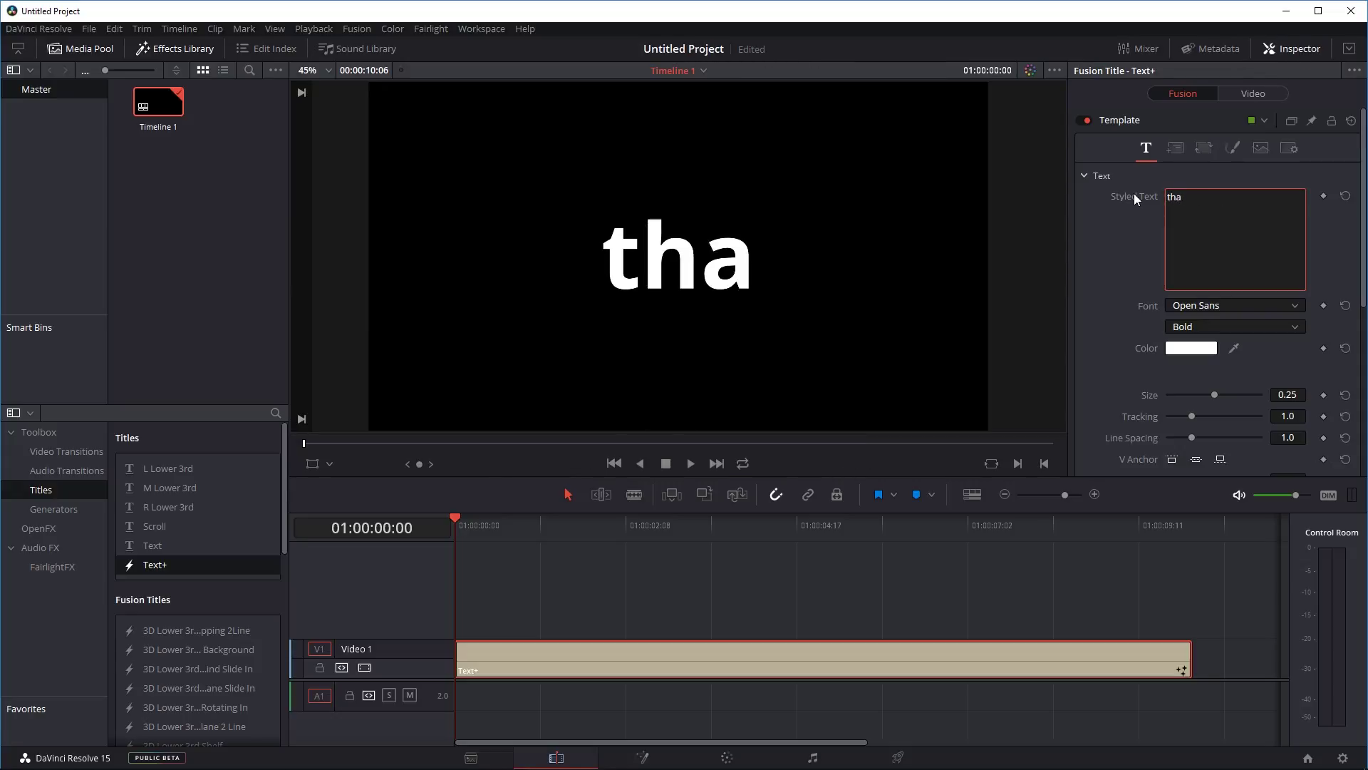
{"action": "key", "text": "BackSpace"}
{"action": "type", "text": "e"}
{"action": "key", "text": "BackSpace"}
{"action": "key", "text": "BackSpace"}
{"action": "key", "text": "BackSpace"}
{"action": "type", "text": "test"}
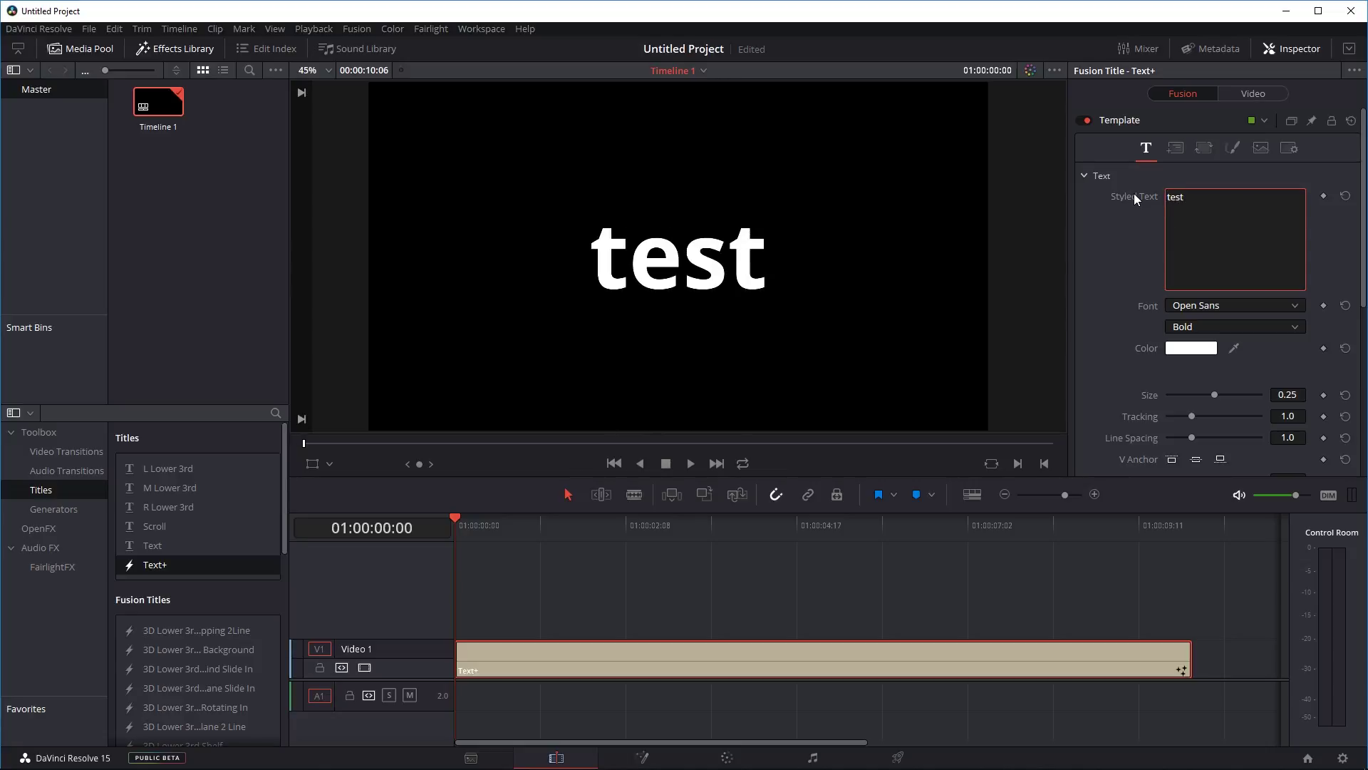
Step: Set the title font to Gang of Three and its size to 0.3543
{"action": "left_click", "coordinate": [1211, 307]}
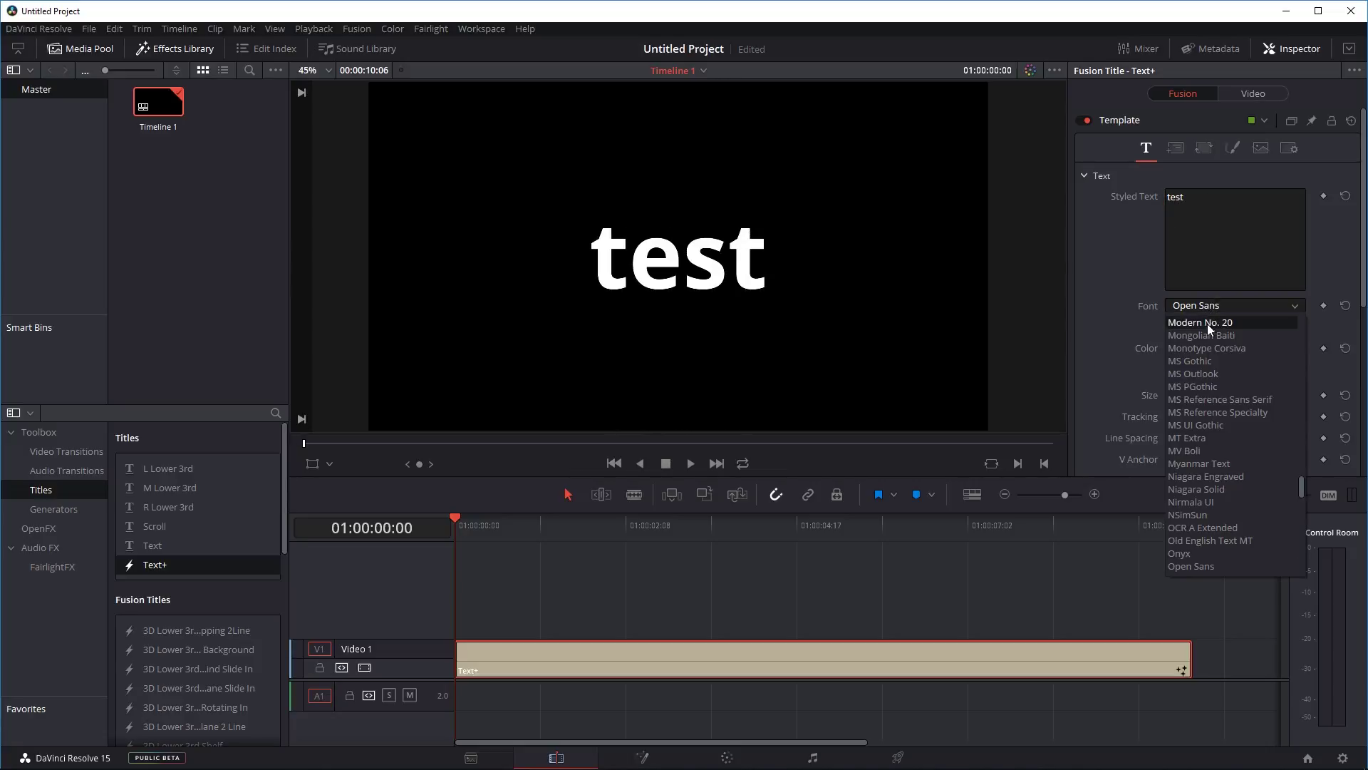
{"action": "left_click", "coordinate": [1205, 386]}
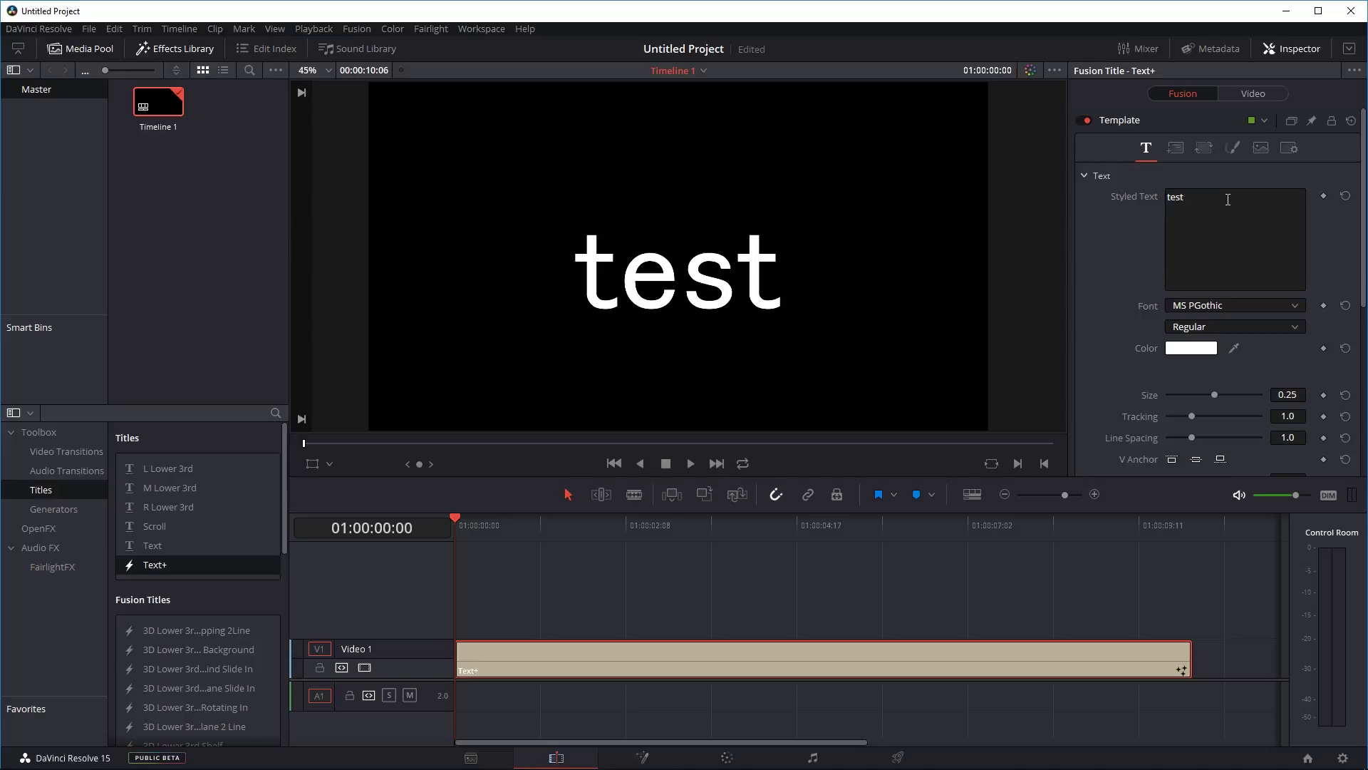
{"action": "left_click", "coordinate": [1222, 302]}
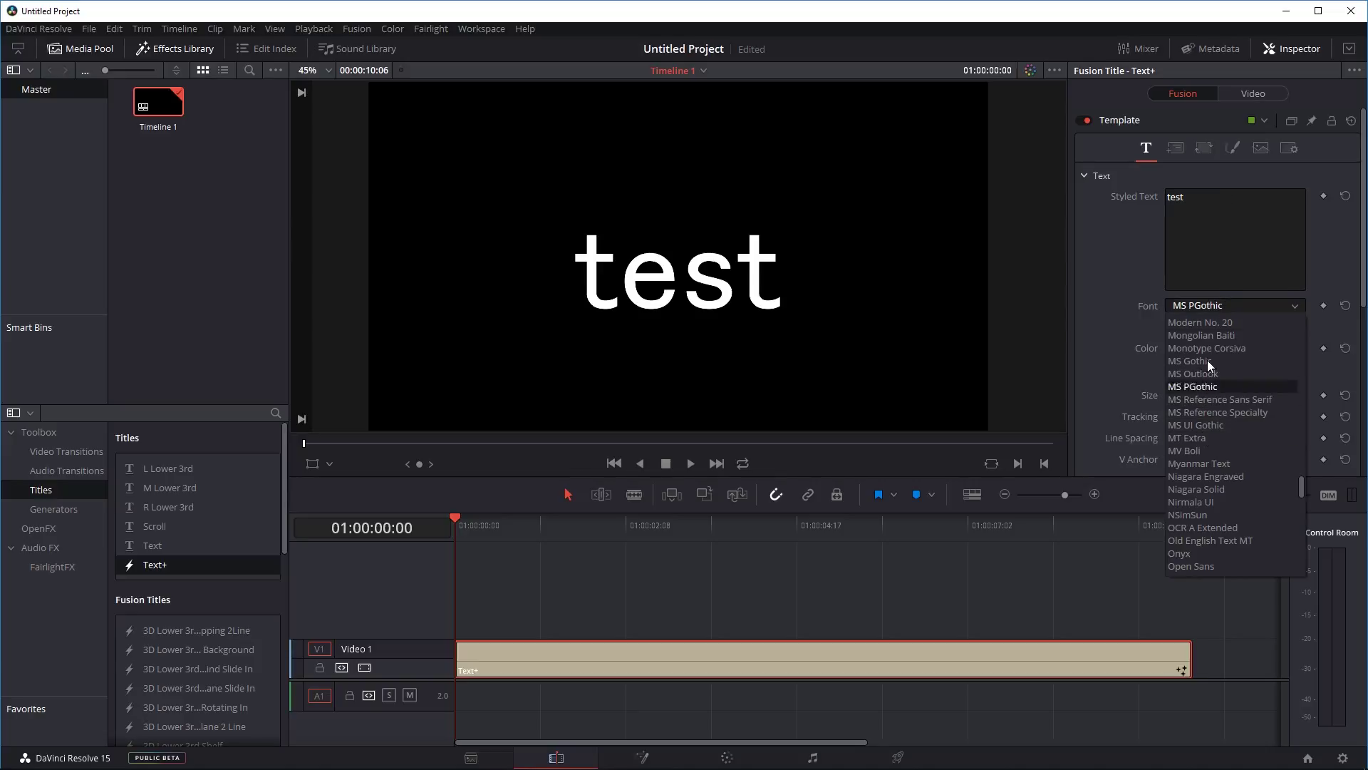
{"action": "left_click", "coordinate": [1209, 311]}
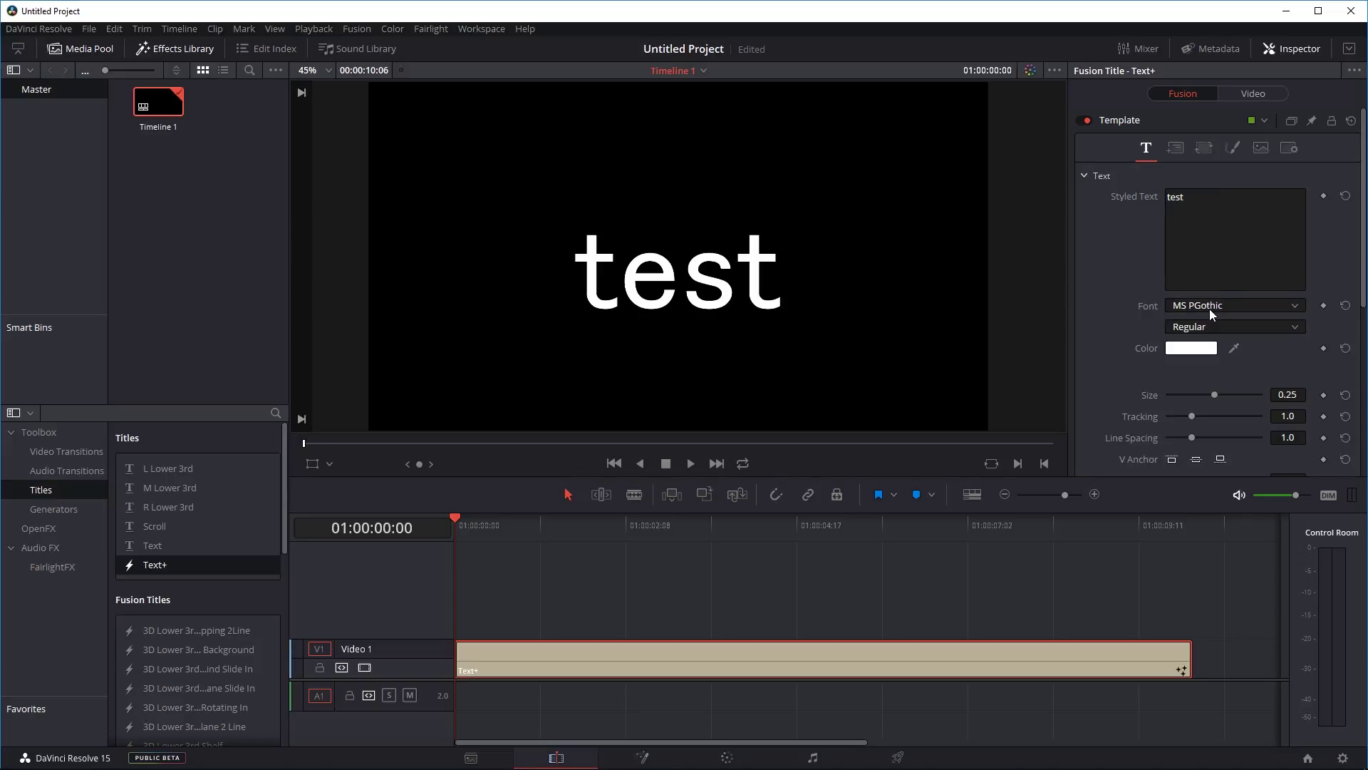
{"action": "left_click", "coordinate": [1209, 309]}
{"action": "left_click", "coordinate": [1217, 349]}
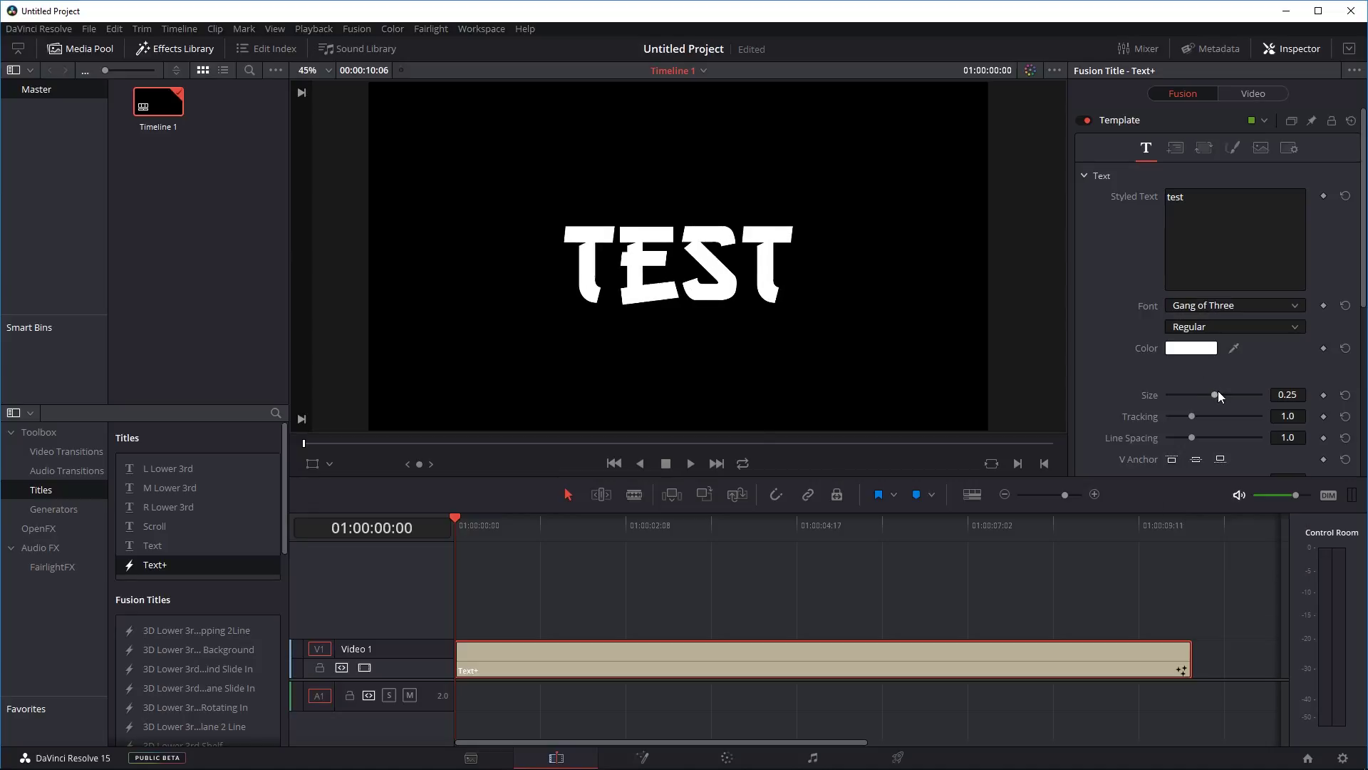
{"action": "left_click_drag", "start_coordinate": [1217, 392], "coordinate": [1234, 392]}
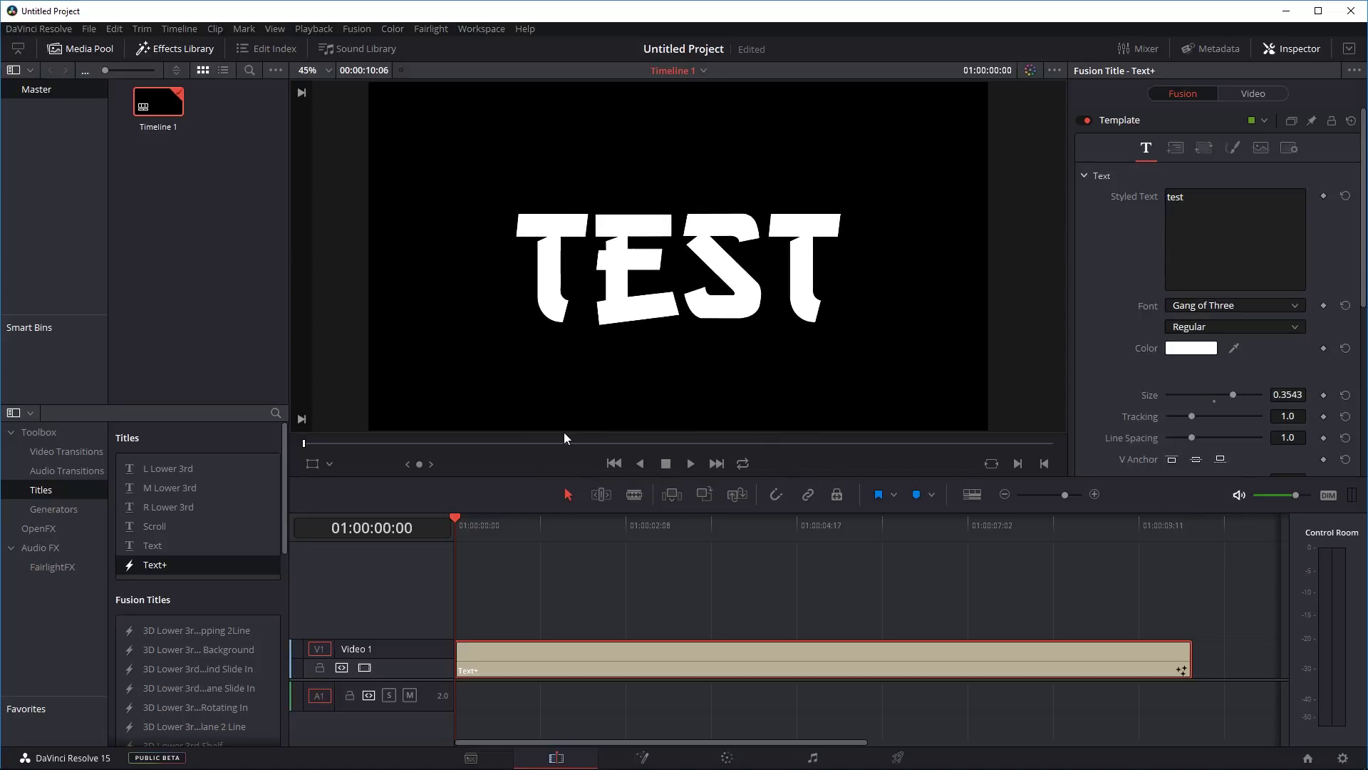
Step: On the Fusion page, drop the smoke dissolve .setting file from Explorer into the node graph
{"action": "left_click", "coordinate": [657, 761]}
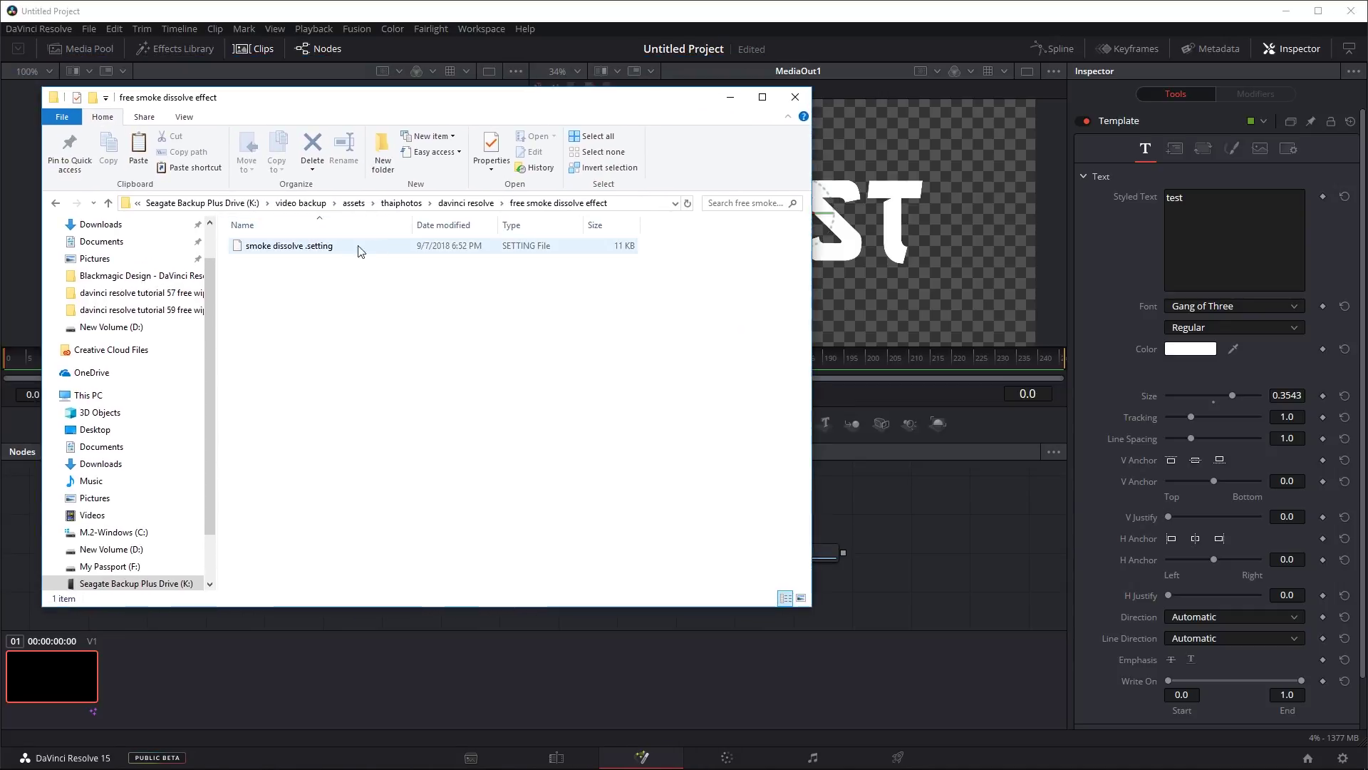
{"action": "left_click", "coordinate": [295, 251]}
{"action": "left_click_drag", "start_coordinate": [371, 97], "coordinate": [188, 50]}
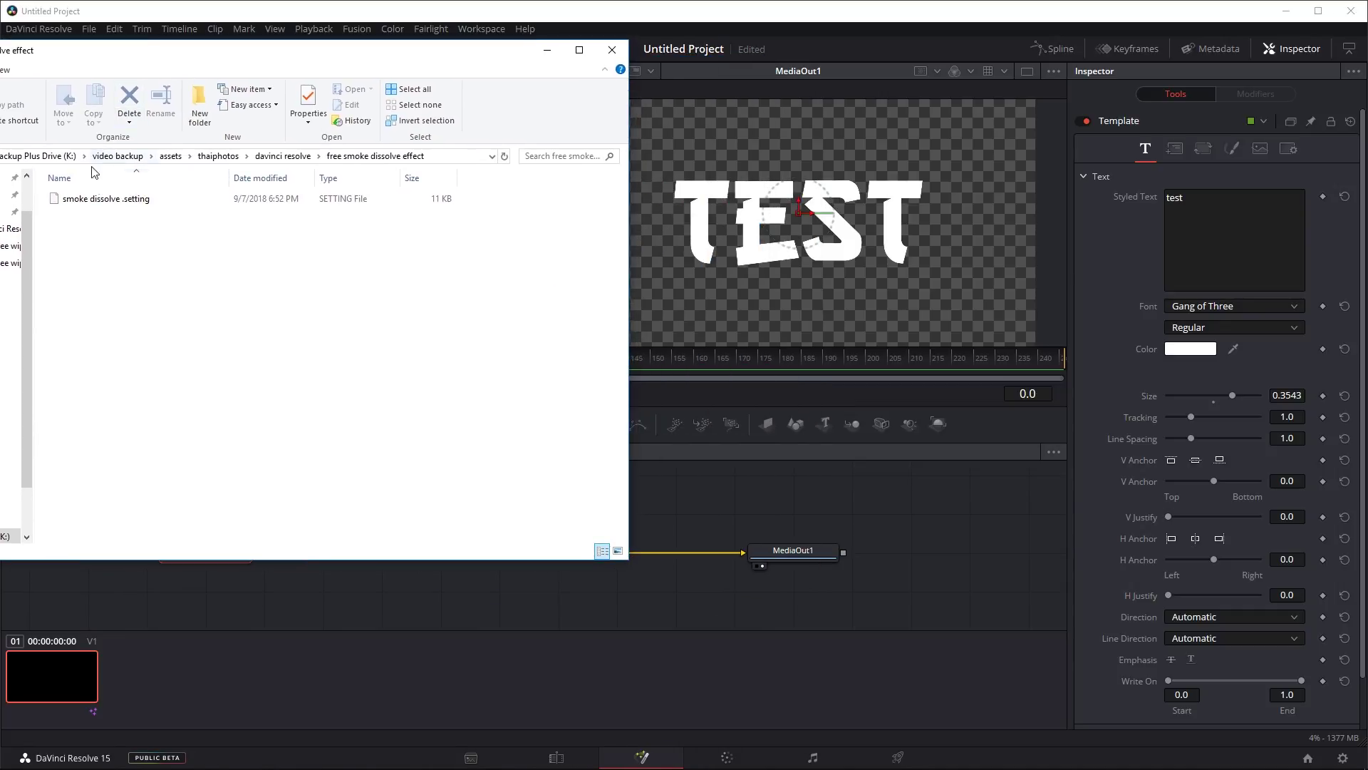
{"action": "left_click_drag", "start_coordinate": [112, 208], "coordinate": [950, 597]}
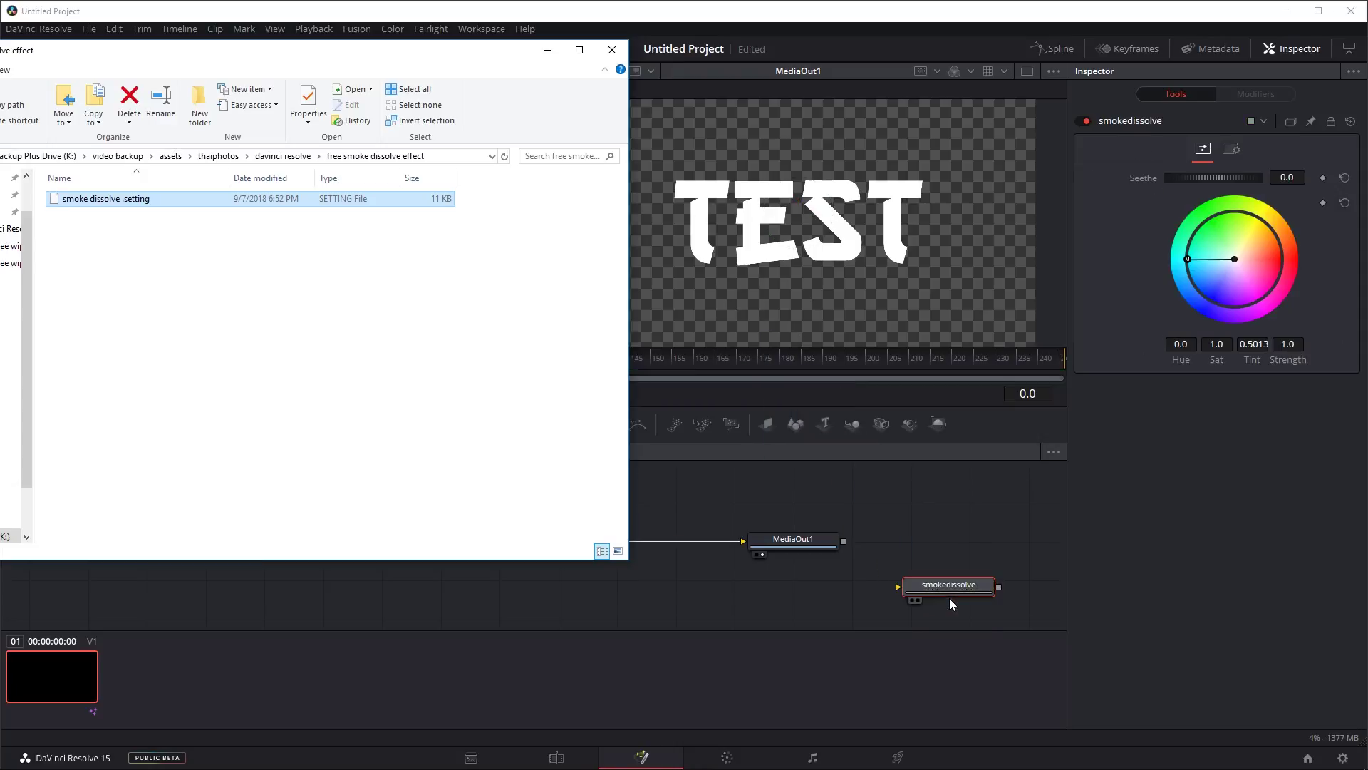
{"action": "left_click", "coordinate": [547, 49]}
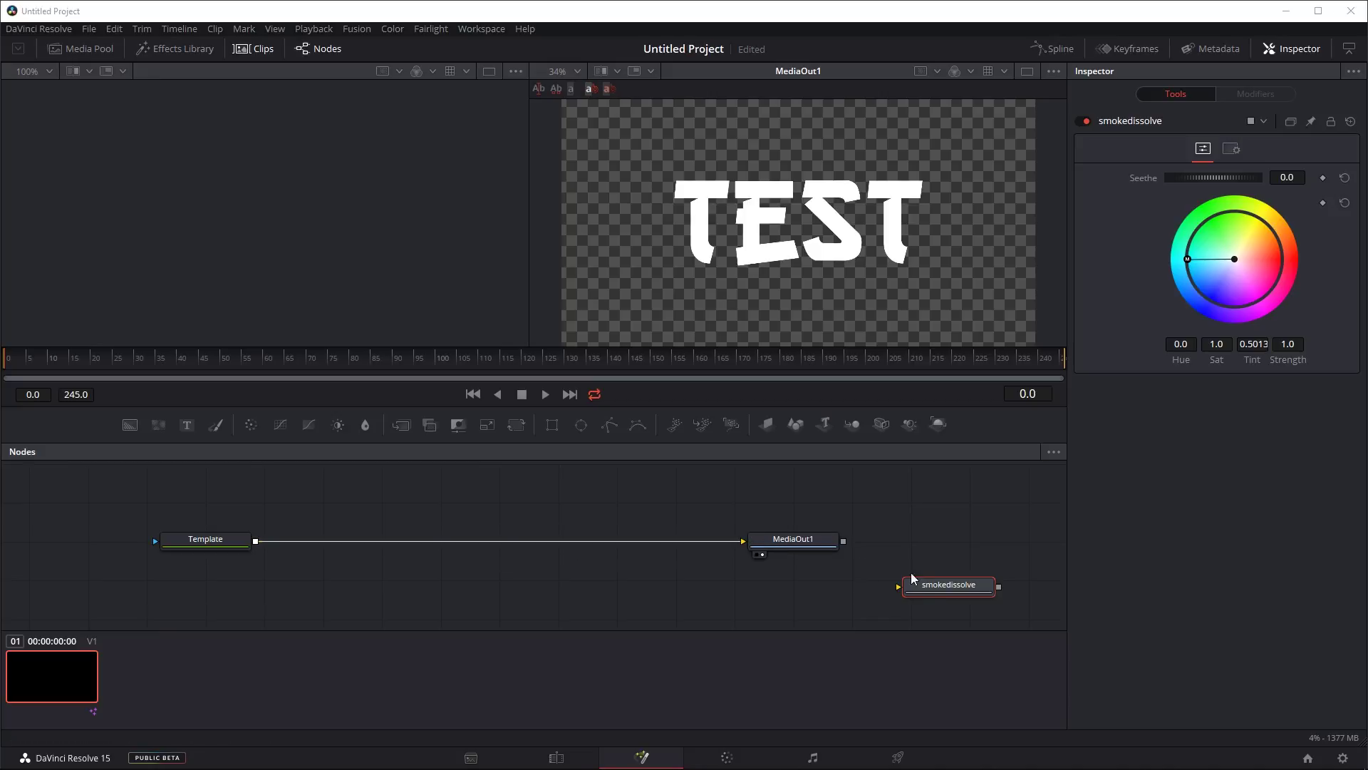
Step: Replace the Template–MediaOut1 link by routing Template through smokedissolve into MediaOut1
{"action": "mouse_move", "coordinate": [956, 589]}
{"action": "left_mouse_down"}
{"action": "mouse_move", "coordinate": [503, 572]}
{"action": "mouse_move", "coordinate": [506, 537]}
{"action": "left_mouse_up"}
{"action": "left_click", "coordinate": [513, 540]}
{"action": "key", "text": "Delete"}
{"action": "left_click_drag", "start_coordinate": [256, 540], "coordinate": [445, 545]}
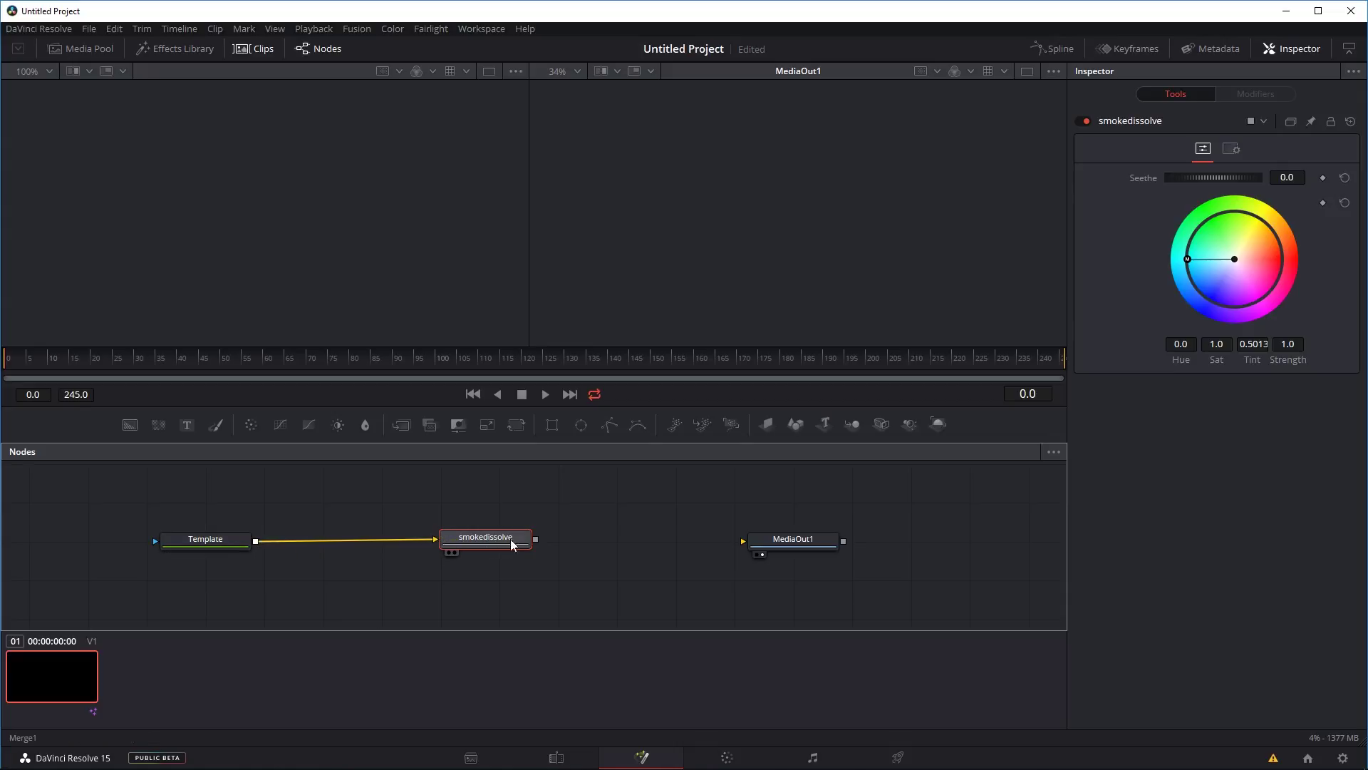
{"action": "left_click_drag", "start_coordinate": [536, 539], "coordinate": [778, 542]}
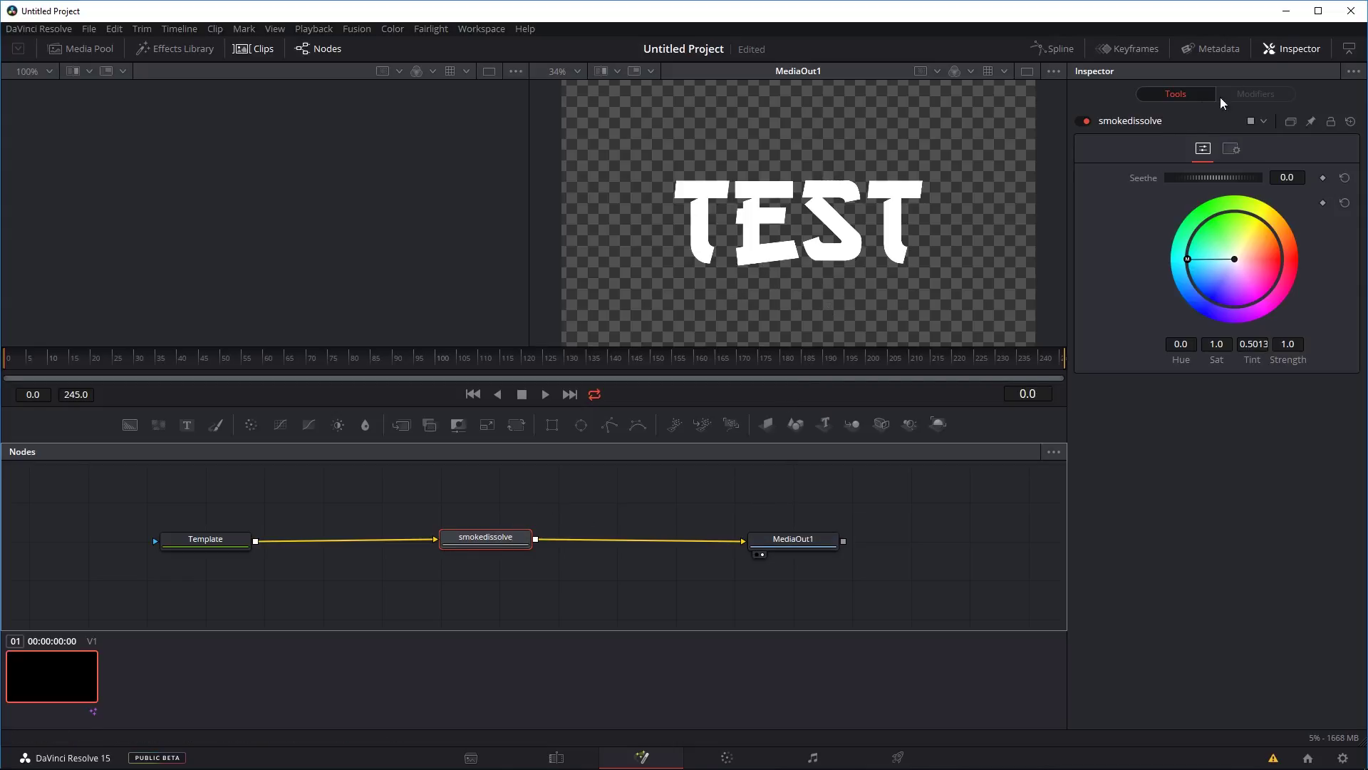
Step: Set the smokedissolve smoke tint to 0.9415 and return to the animation's start
{"action": "left_click", "coordinate": [1275, 53]}
{"action": "left_click", "coordinate": [1286, 47]}
{"action": "mouse_move", "coordinate": [1188, 259]}
{"action": "left_mouse_down"}
{"action": "mouse_move", "coordinate": [1270, 254]}
{"action": "mouse_move", "coordinate": [1280, 277]}
{"action": "left_mouse_up"}
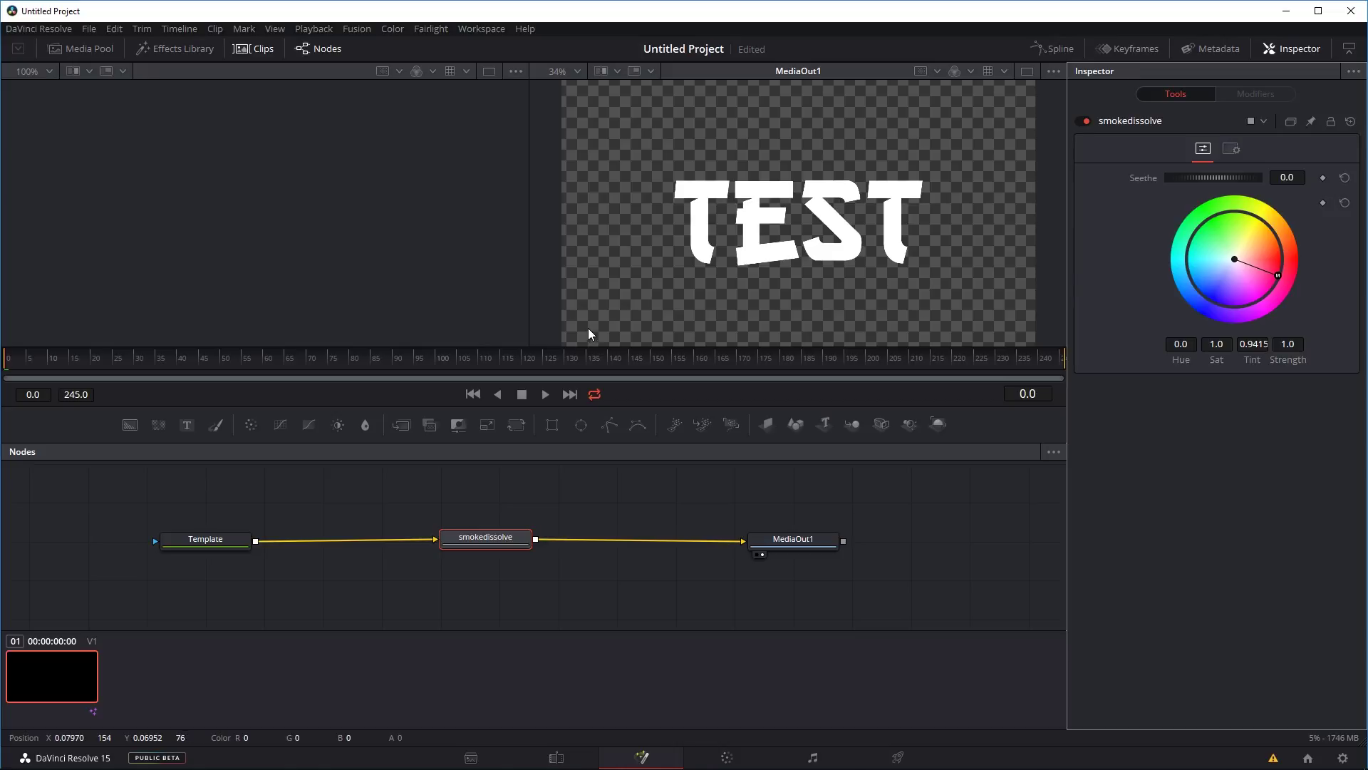
{"action": "left_click", "coordinate": [31, 358]}
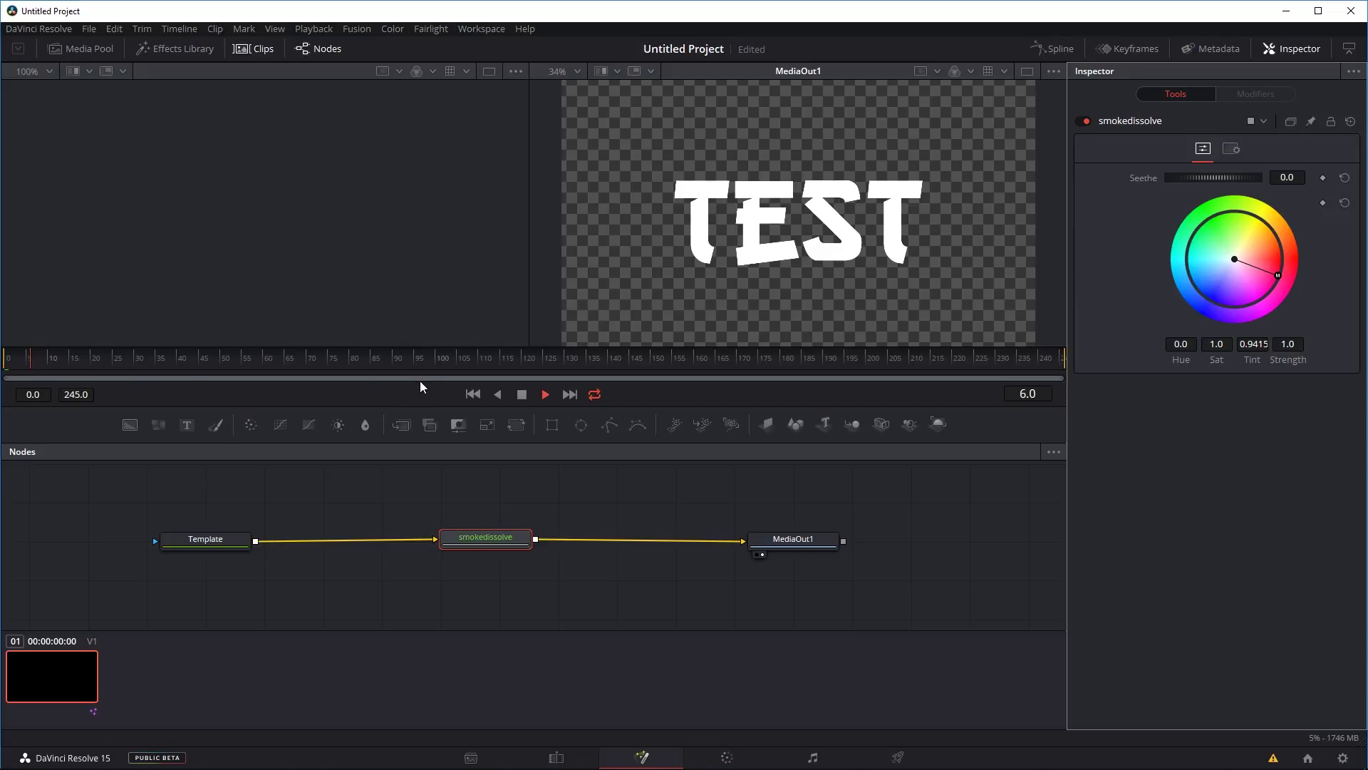
Step: Play the dissolve, untick Checker Underlay for a black background, and review the pink smoke
{"action": "key", "text": "space"}
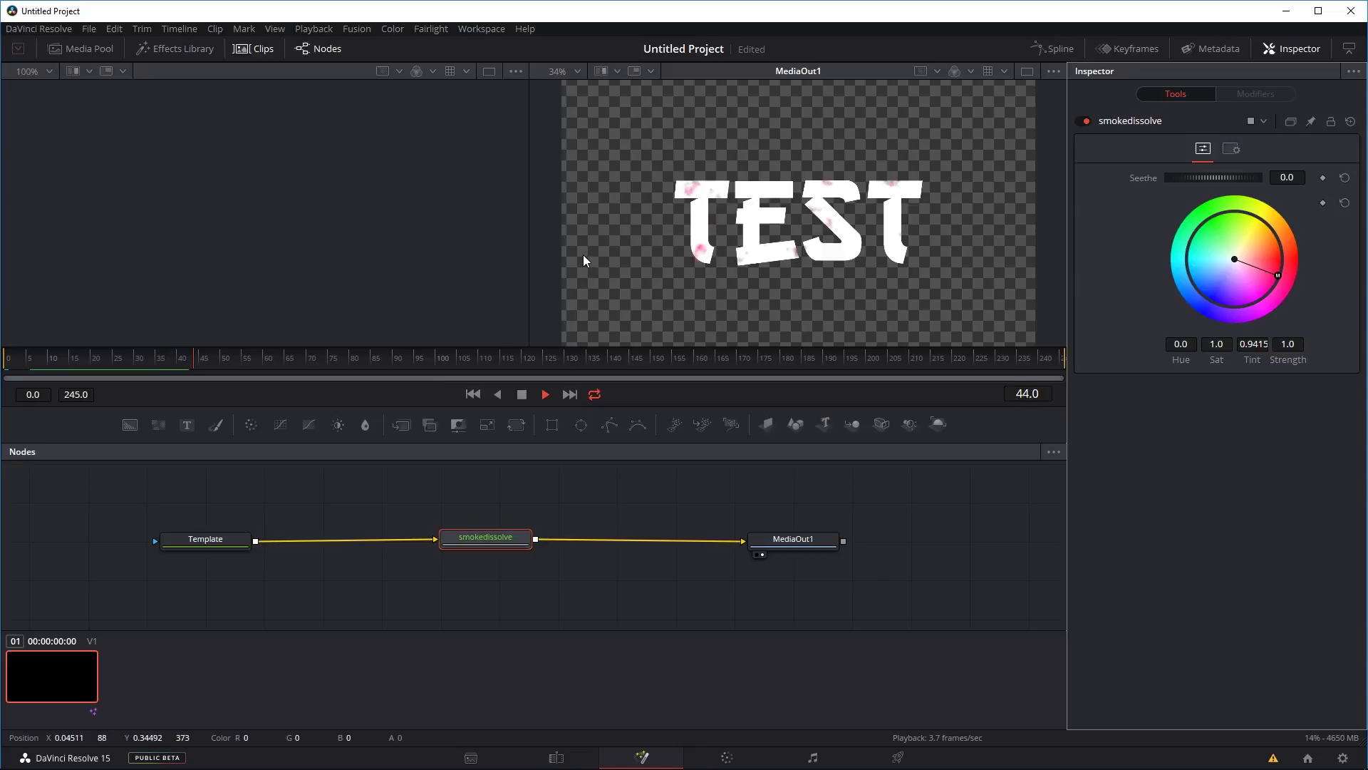
{"action": "key", "text": "space"}
{"action": "left_click", "coordinate": [1054, 71]}
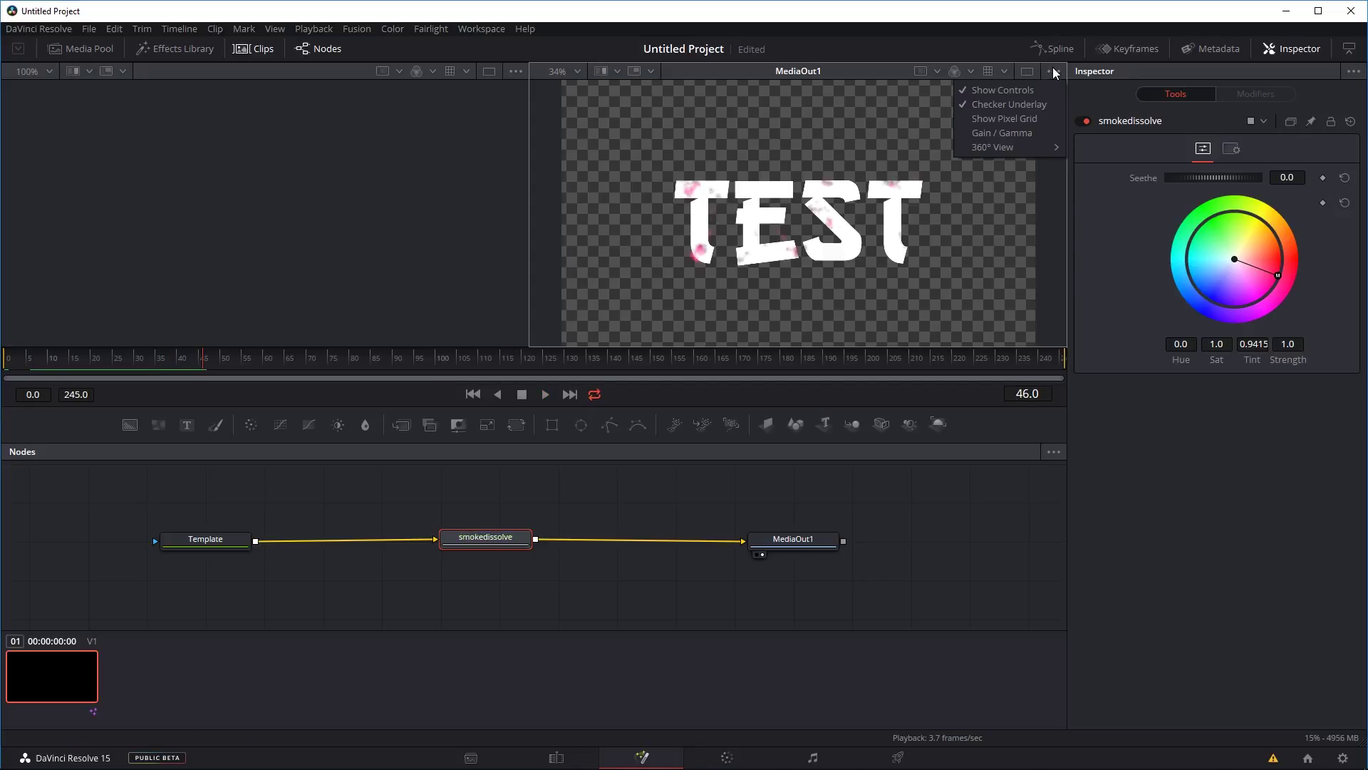
{"action": "left_click", "coordinate": [1000, 104]}
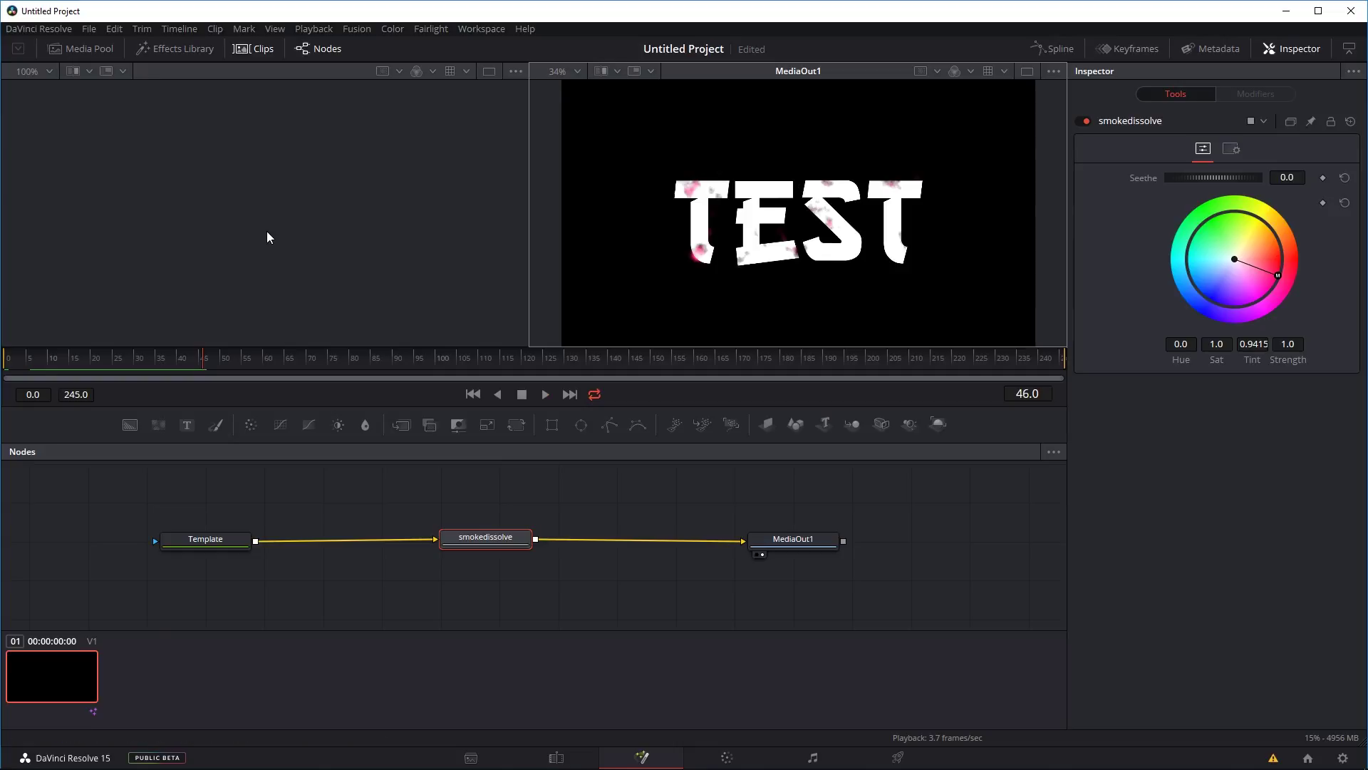
{"action": "key", "text": "space"}
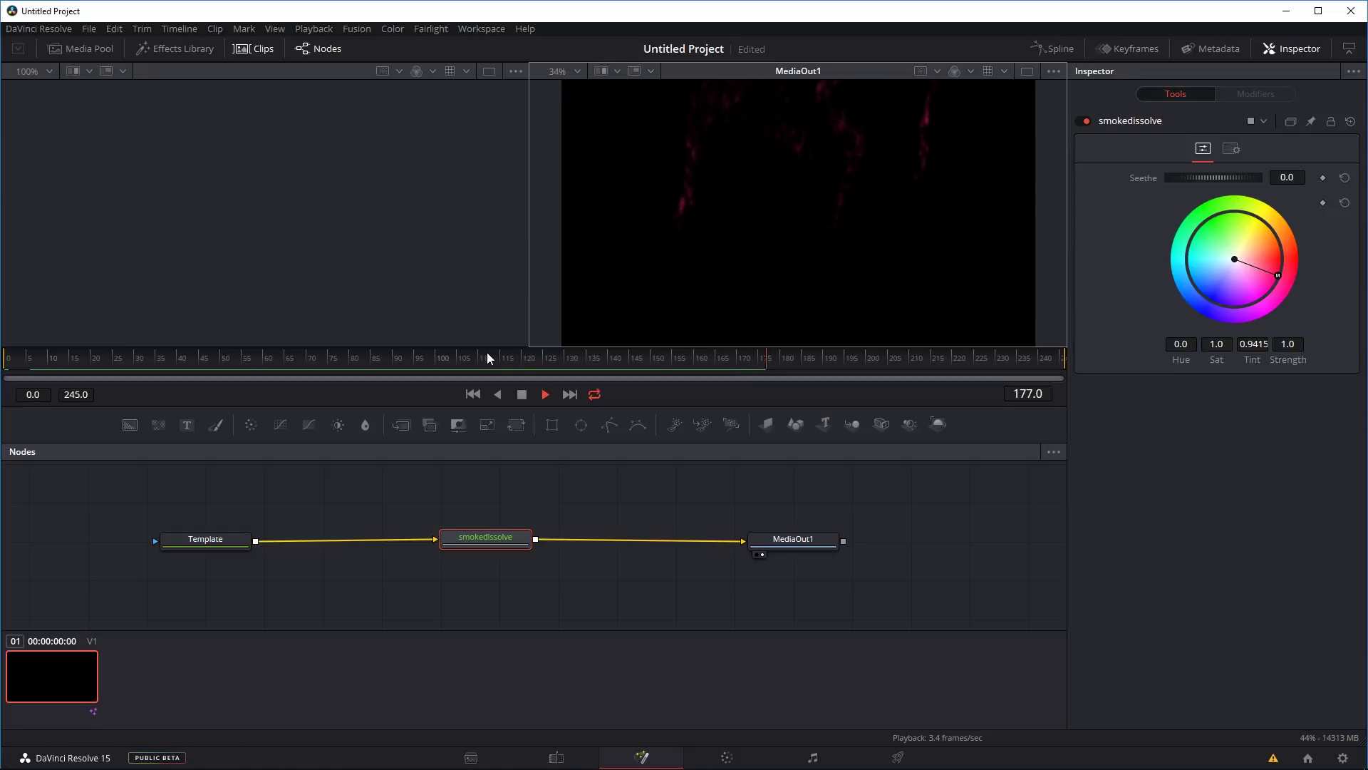
{"action": "left_click", "coordinate": [308, 354]}
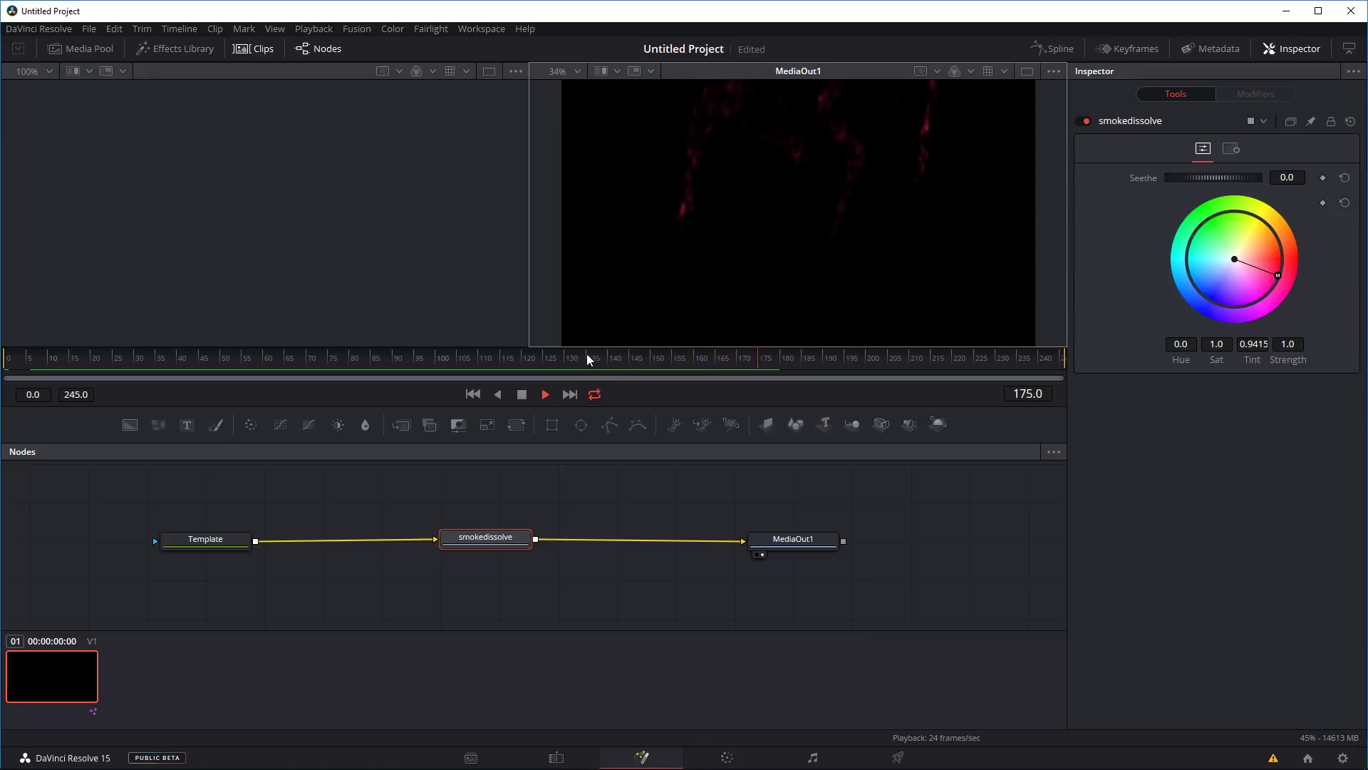
Step: At around frame 115, pull the smoke tint to -0.25 so the smoke turns white-grey
{"action": "left_click_drag", "start_coordinate": [587, 359], "coordinate": [511, 357]}
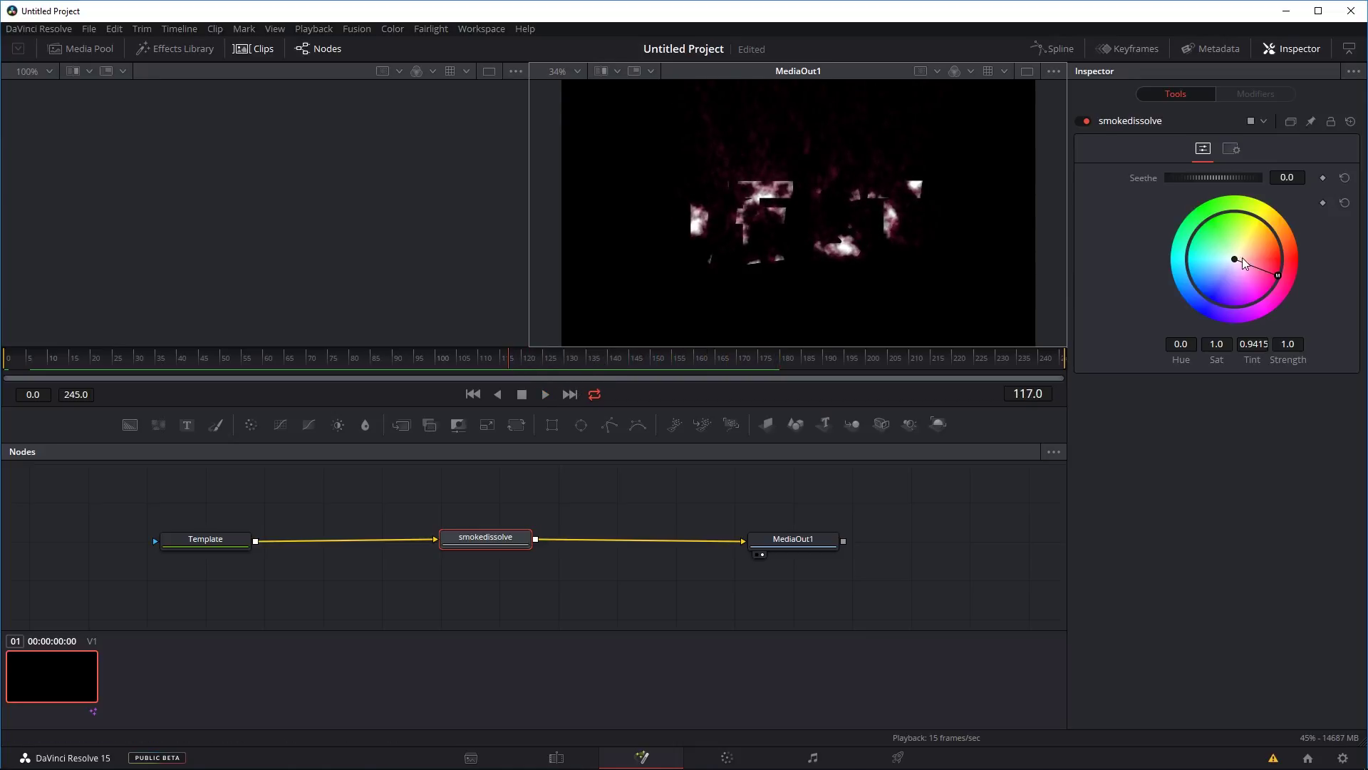
{"action": "mouse_move", "coordinate": [1276, 269]}
{"action": "left_mouse_down"}
{"action": "mouse_move", "coordinate": [1223, 187]}
{"action": "mouse_move", "coordinate": [1234, 260]}
{"action": "left_mouse_up"}
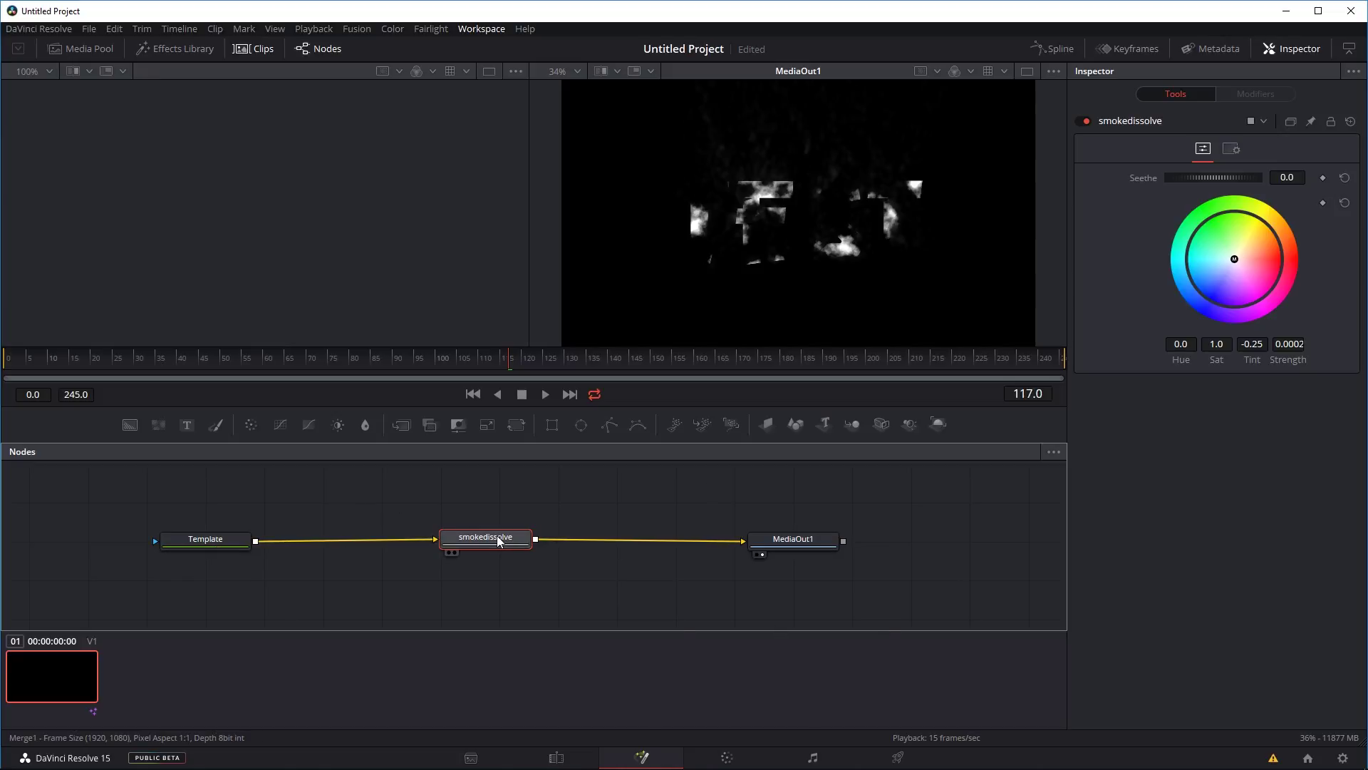
Step: Raise the smokedissolve Seethe value to 0.355
{"action": "mouse_move", "coordinate": [497, 540]}
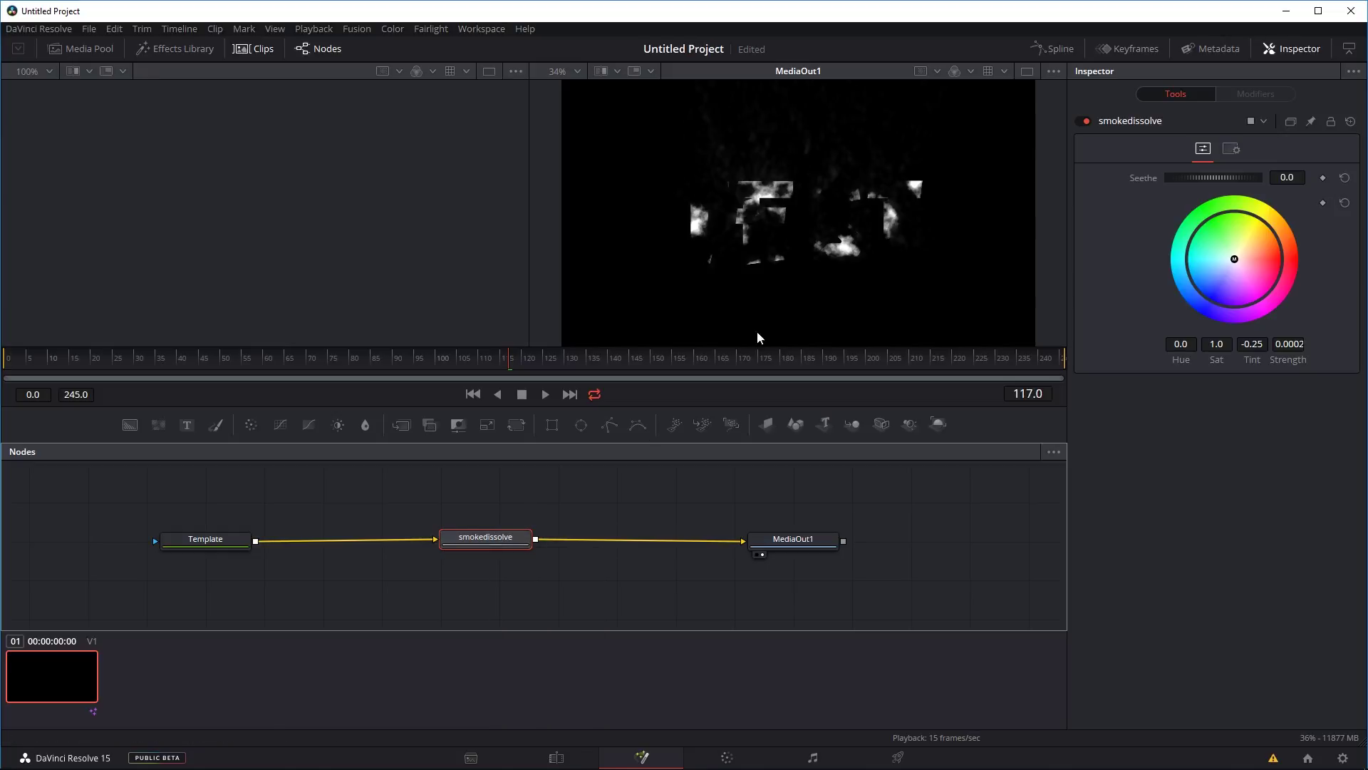
{"action": "left_click", "coordinate": [1293, 45]}
{"action": "left_click", "coordinate": [1293, 45]}
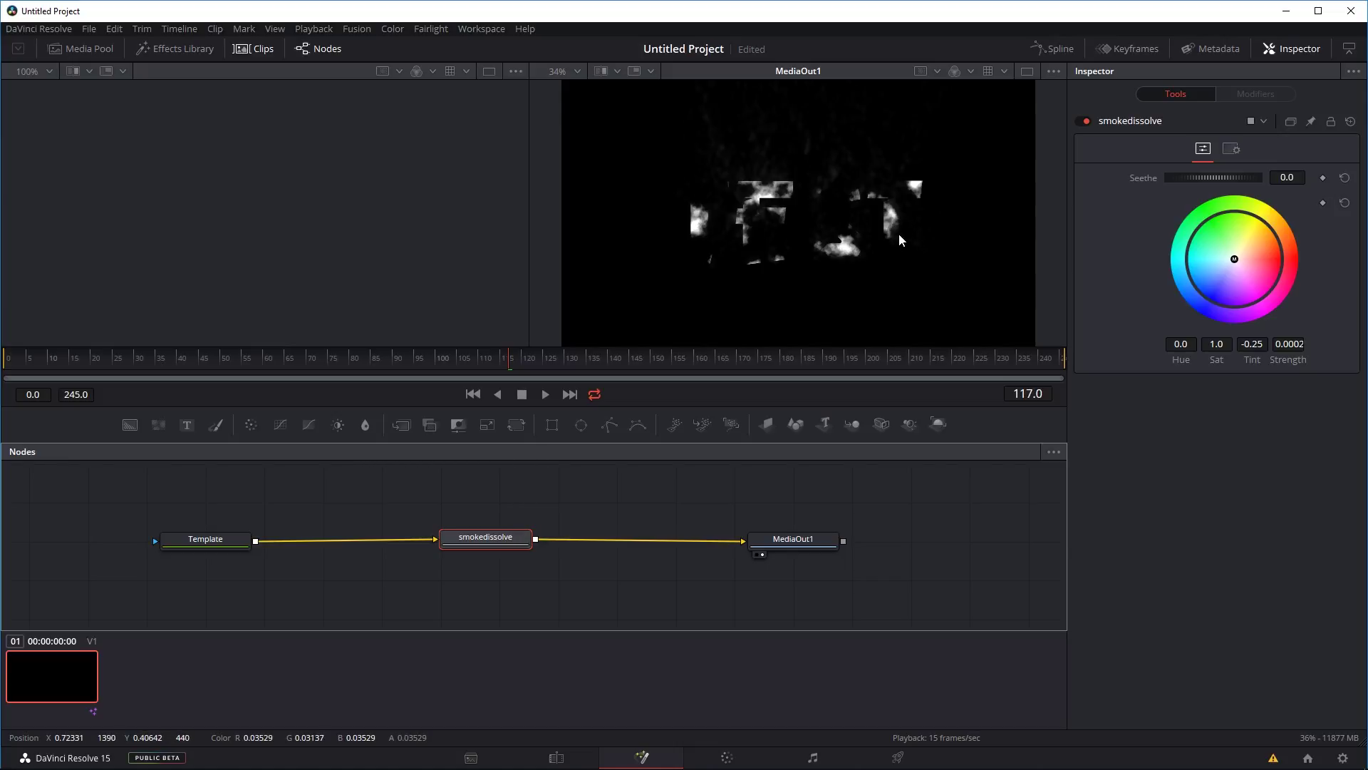
{"action": "mouse_move", "coordinate": [1204, 177]}
{"action": "left_mouse_down"}
{"action": "mouse_move", "coordinate": [1215, 178]}
{"action": "mouse_move", "coordinate": [1187, 179]}
{"action": "left_mouse_up"}
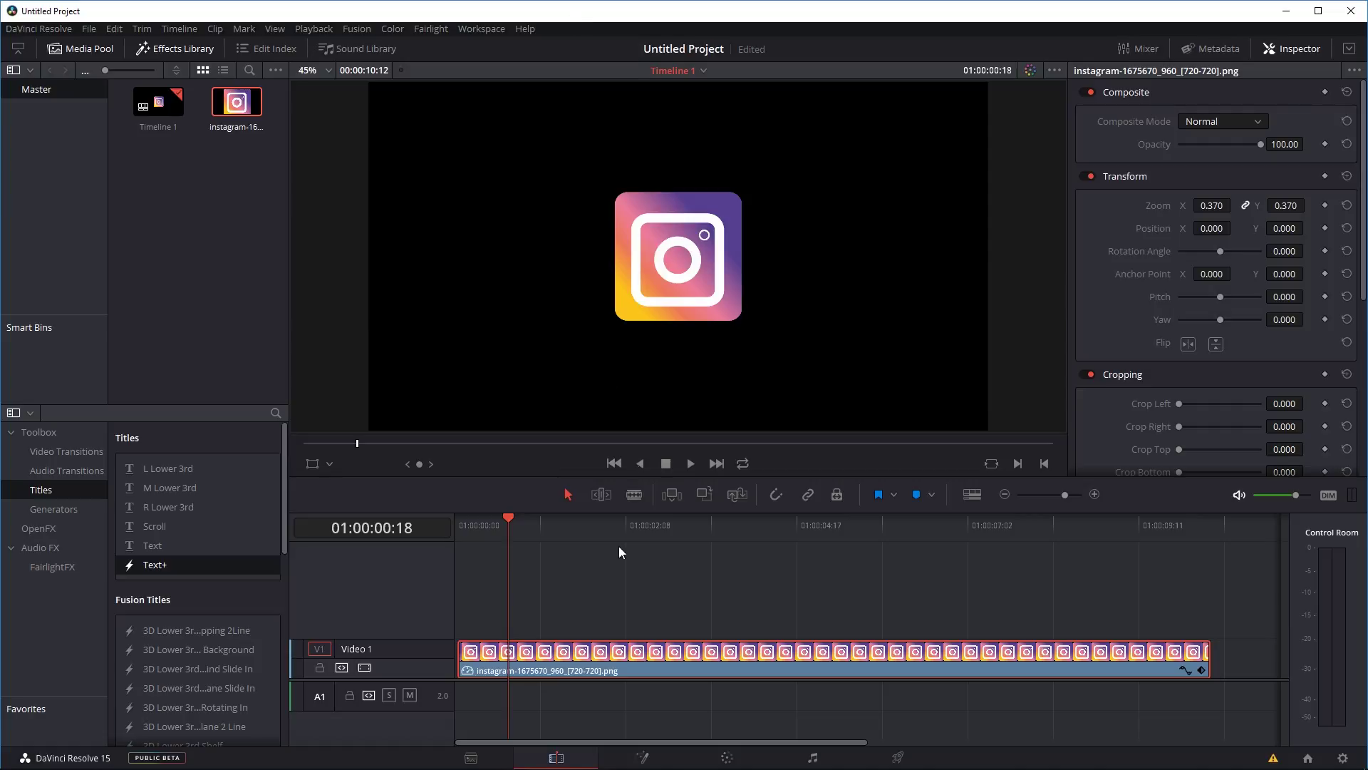
Step: Extend the Instagram logo clip's end slightly, play it back, and open it on the Fusion page
{"action": "left_click_drag", "start_coordinate": [538, 524], "coordinate": [610, 526]}
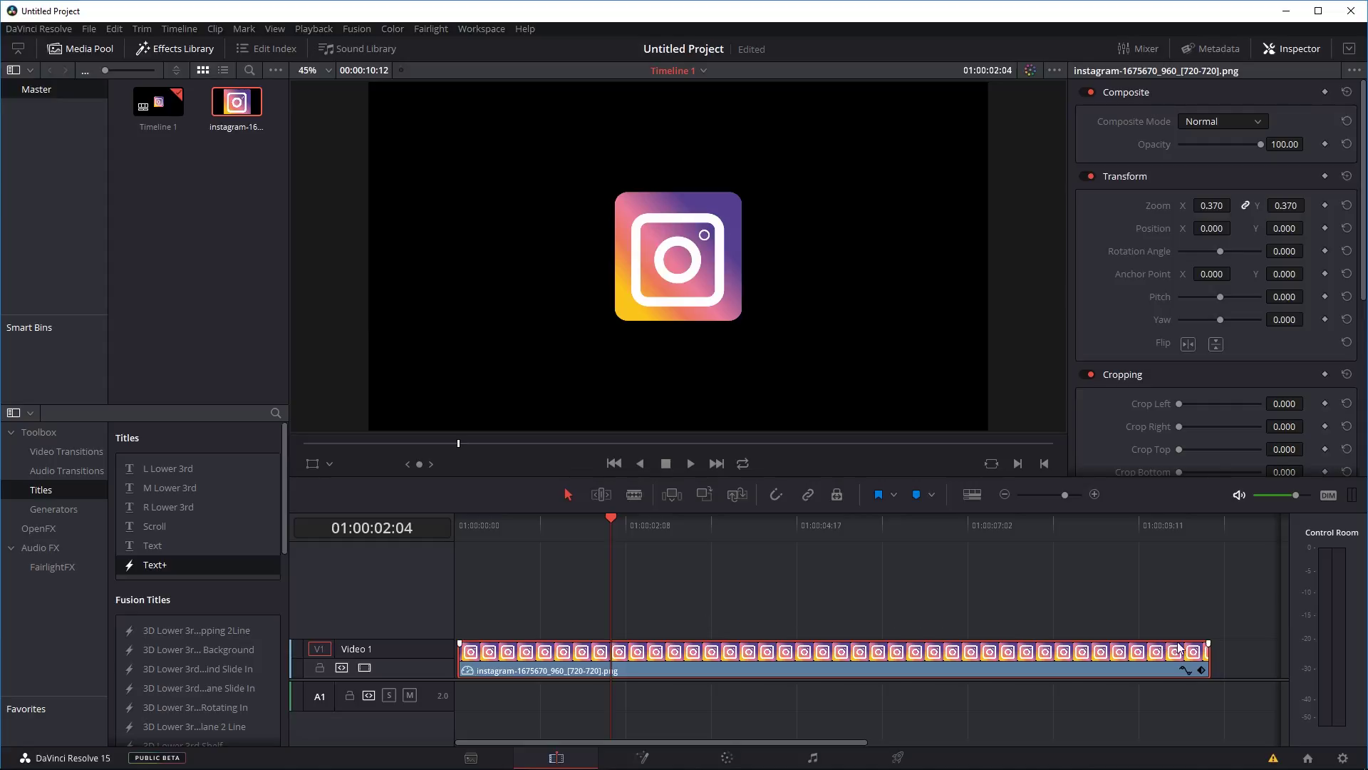
{"action": "mouse_move", "coordinate": [1210, 650]}
{"action": "left_mouse_down"}
{"action": "mouse_move", "coordinate": [1080, 650]}
{"action": "mouse_move", "coordinate": [1222, 642]}
{"action": "left_mouse_up"}
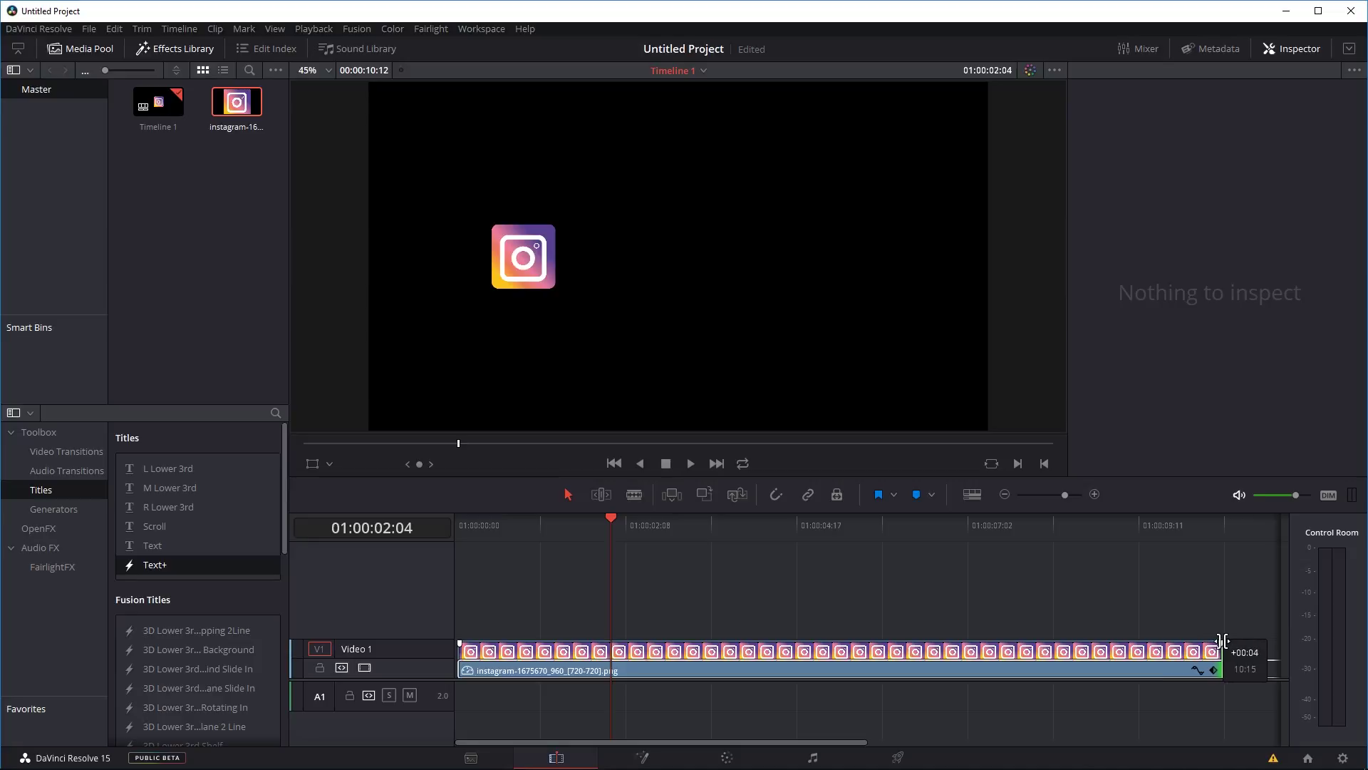
{"action": "key", "text": "space"}
{"action": "key", "text": "space"}
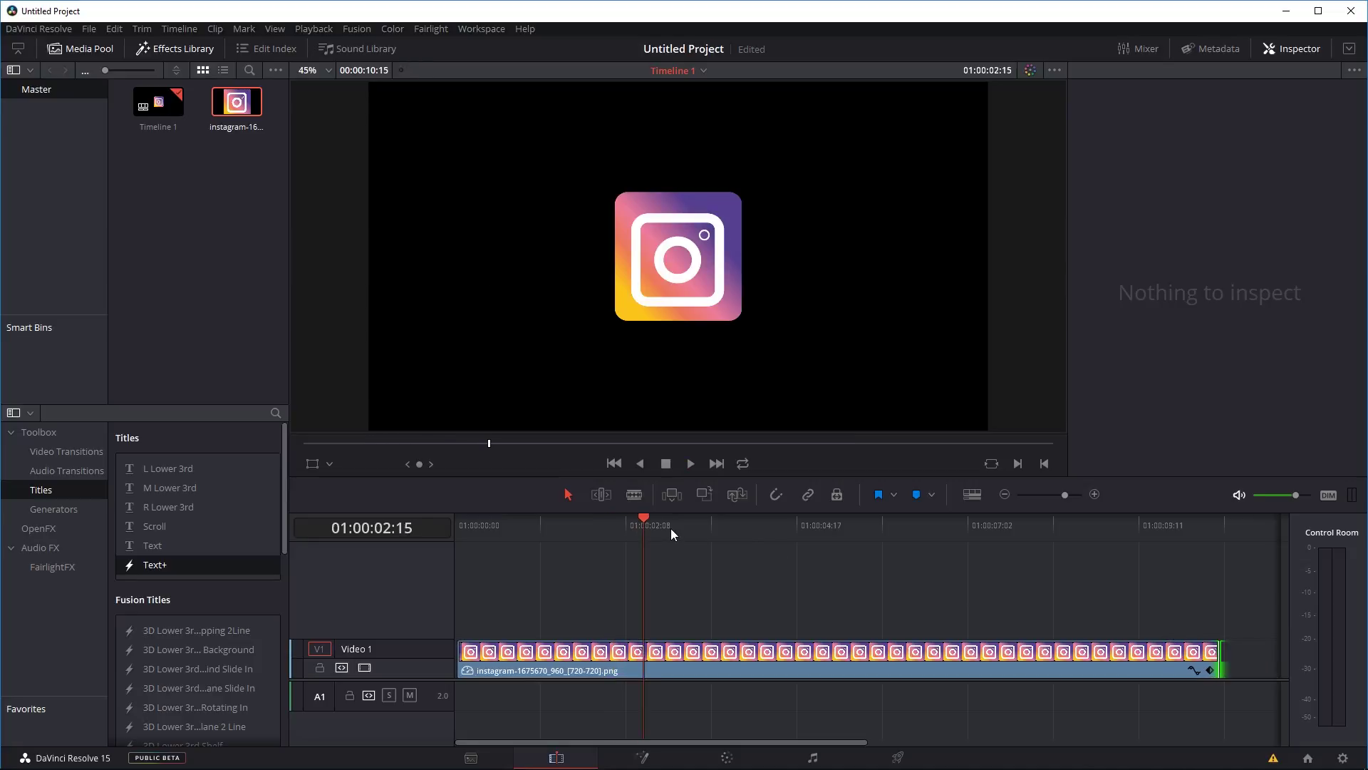
{"action": "left_click", "coordinate": [644, 757]}
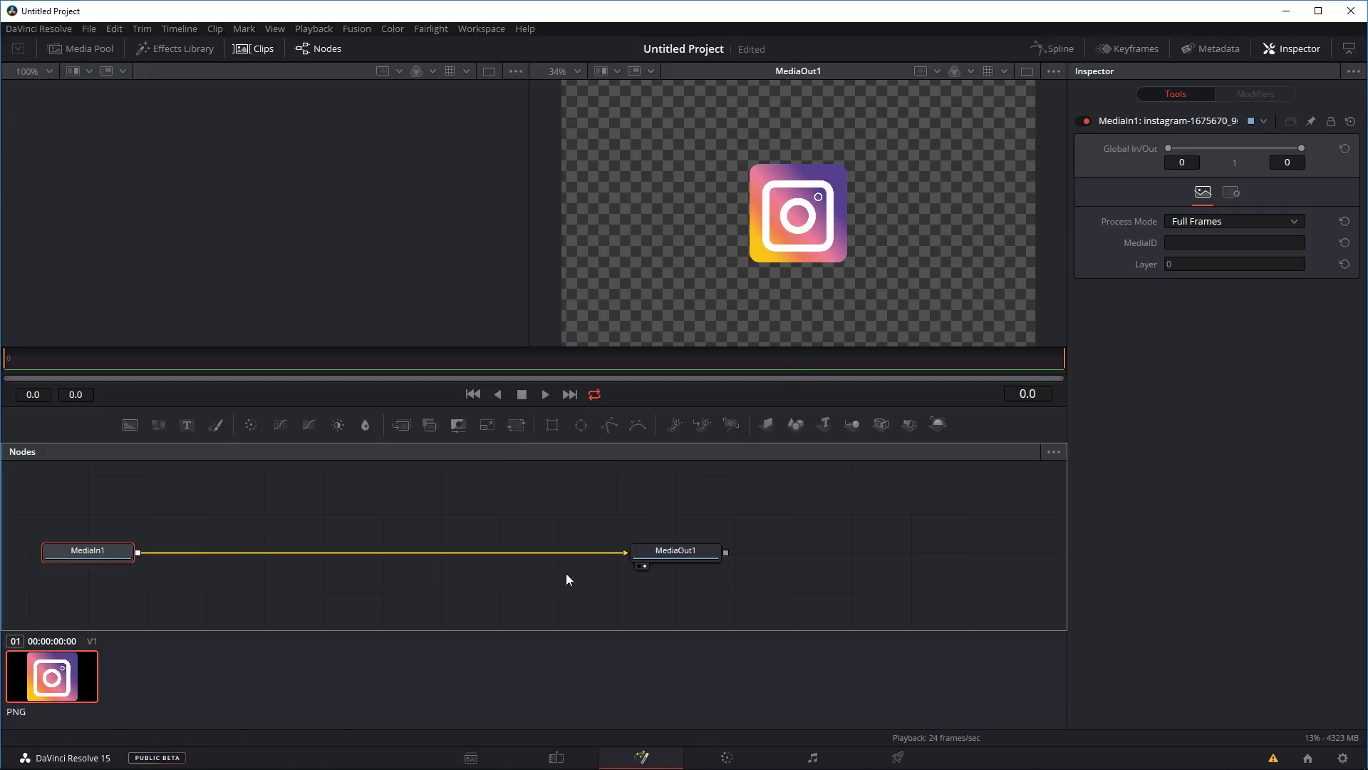
Step: Turn the Instagram logo clip into a compound clip named 'logo' and select it
{"action": "left_click", "coordinate": [557, 755]}
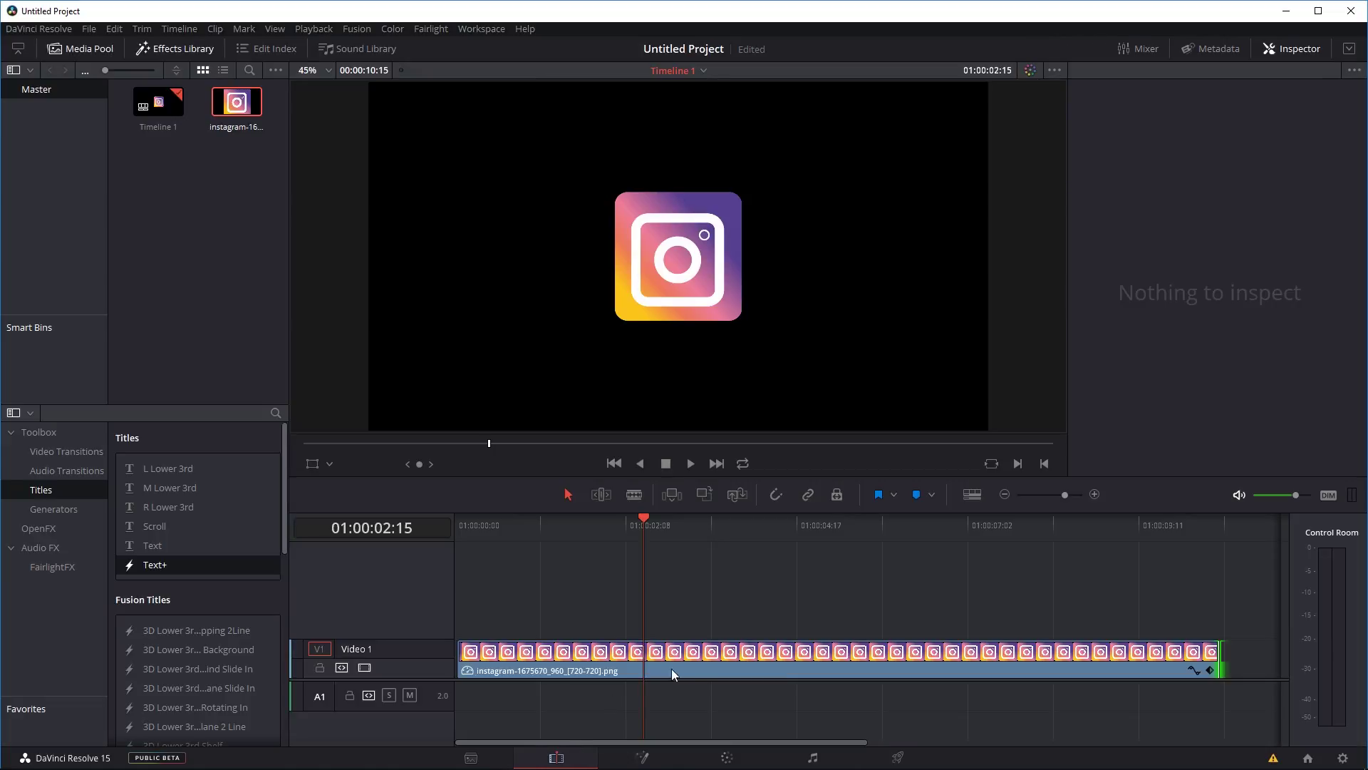
{"action": "right_click", "coordinate": [713, 666]}
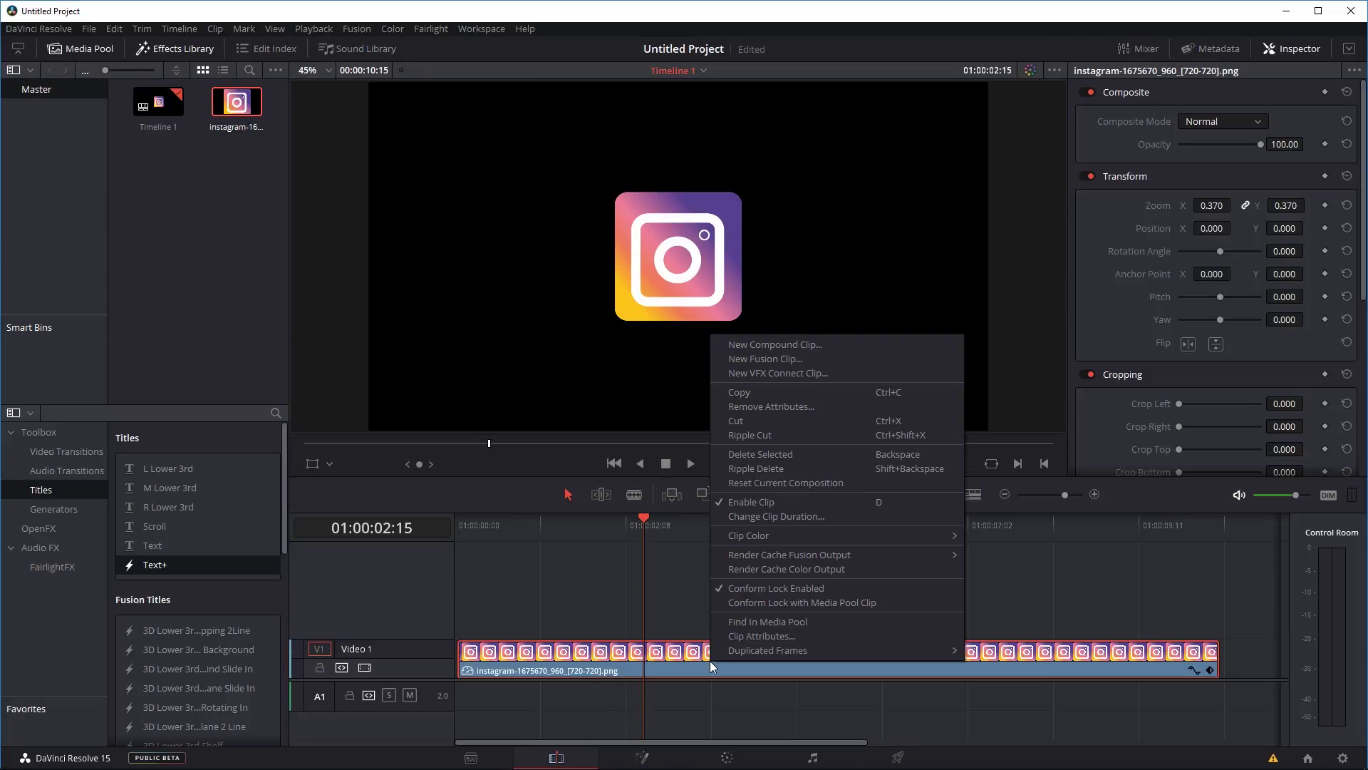
{"action": "left_click", "coordinate": [750, 347]}
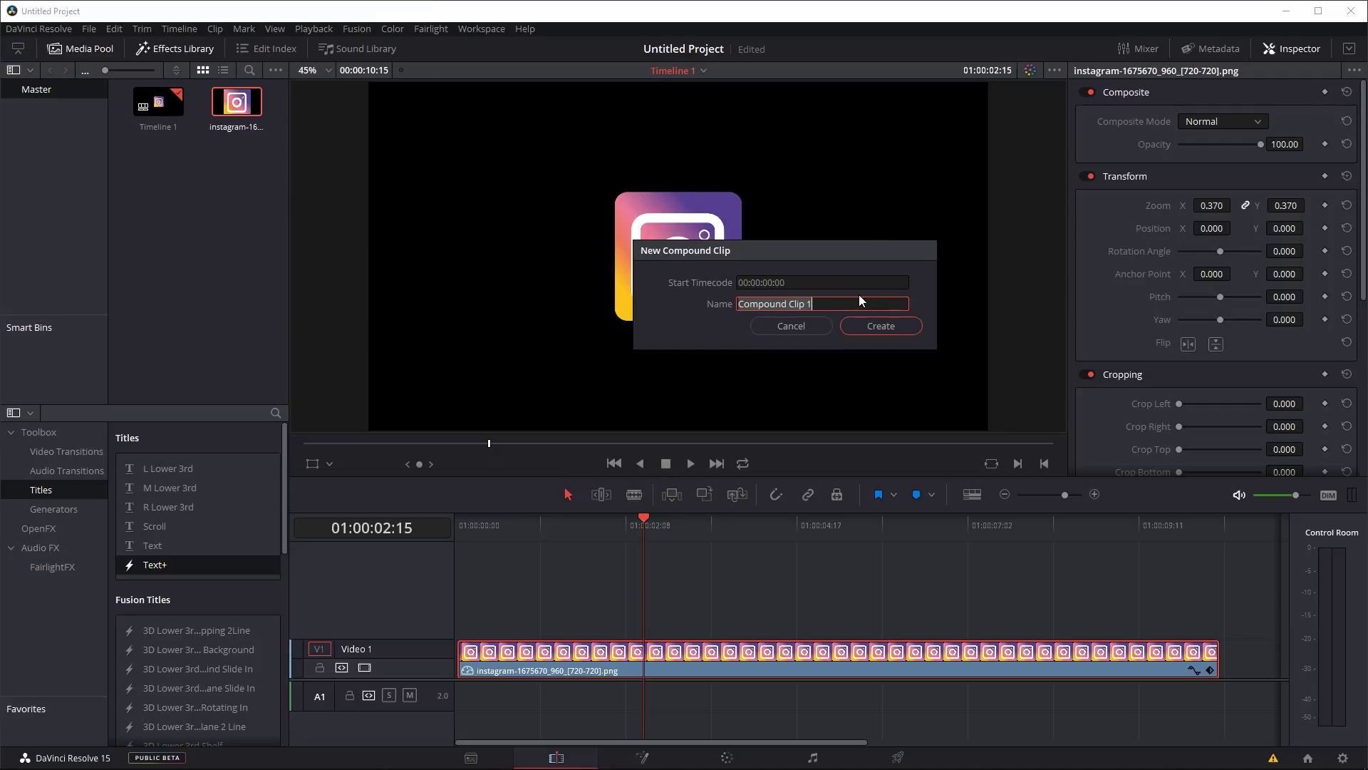
{"action": "type", "text": "logo"}
{"action": "left_click", "coordinate": [886, 327]}
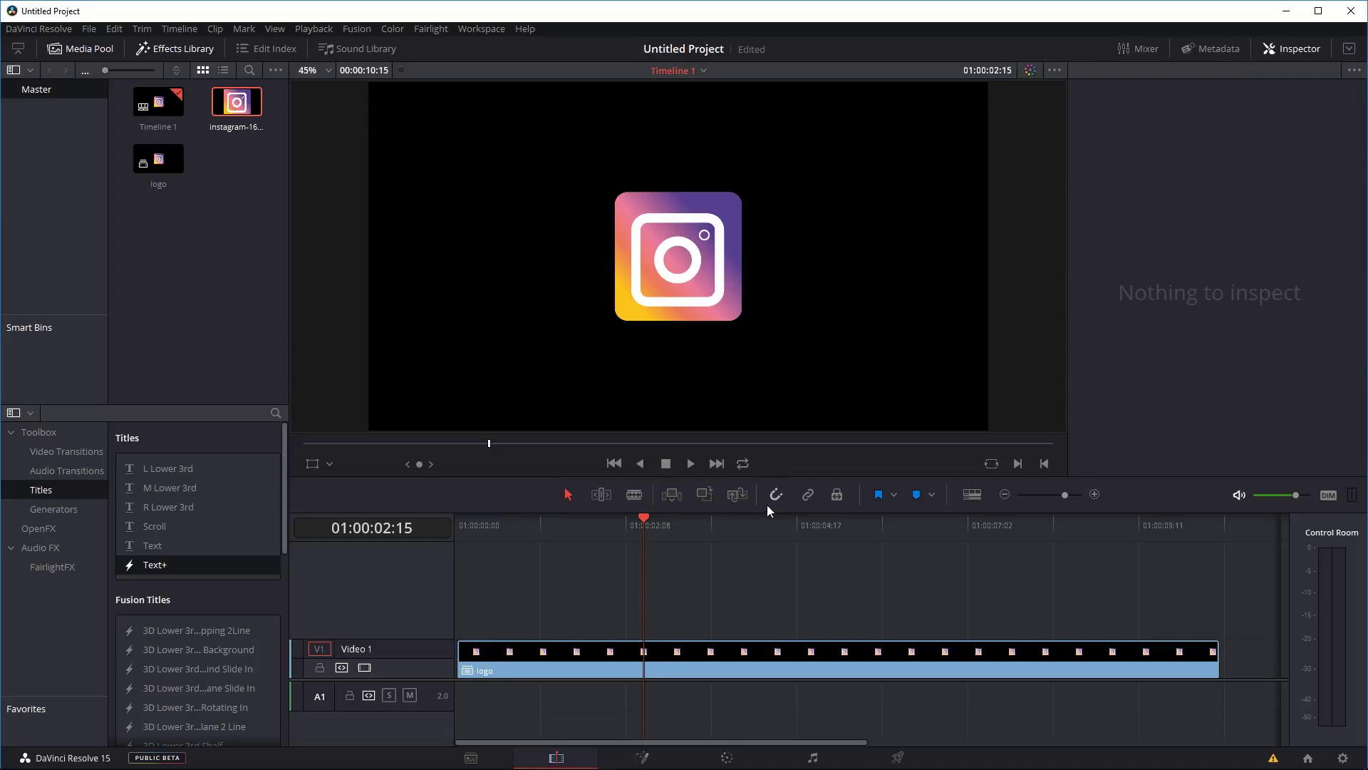
{"action": "left_click_drag", "start_coordinate": [640, 519], "coordinate": [772, 527]}
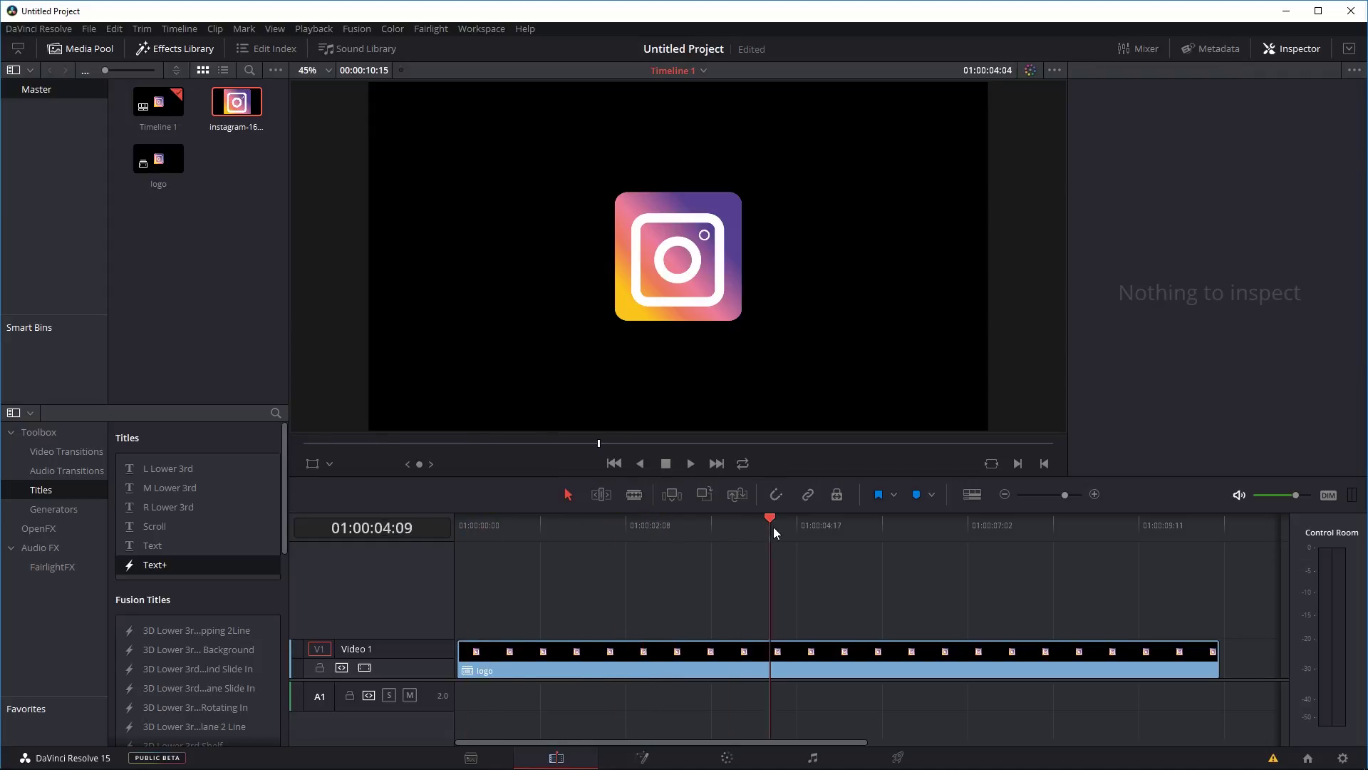
{"action": "left_click", "coordinate": [864, 660]}
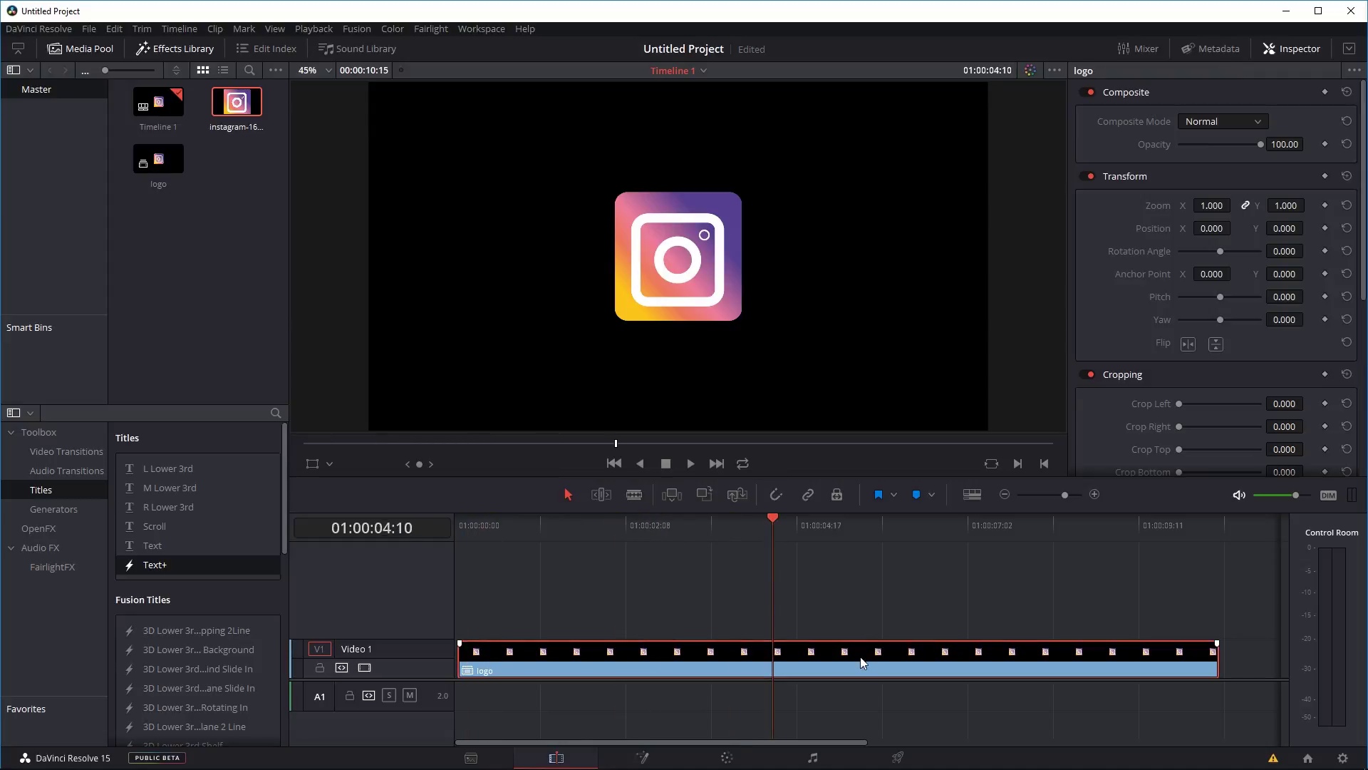
Step: Open the logo compound clip in Fusion and add the smoke dissolve .setting file to its node graph
{"action": "left_click", "coordinate": [650, 757]}
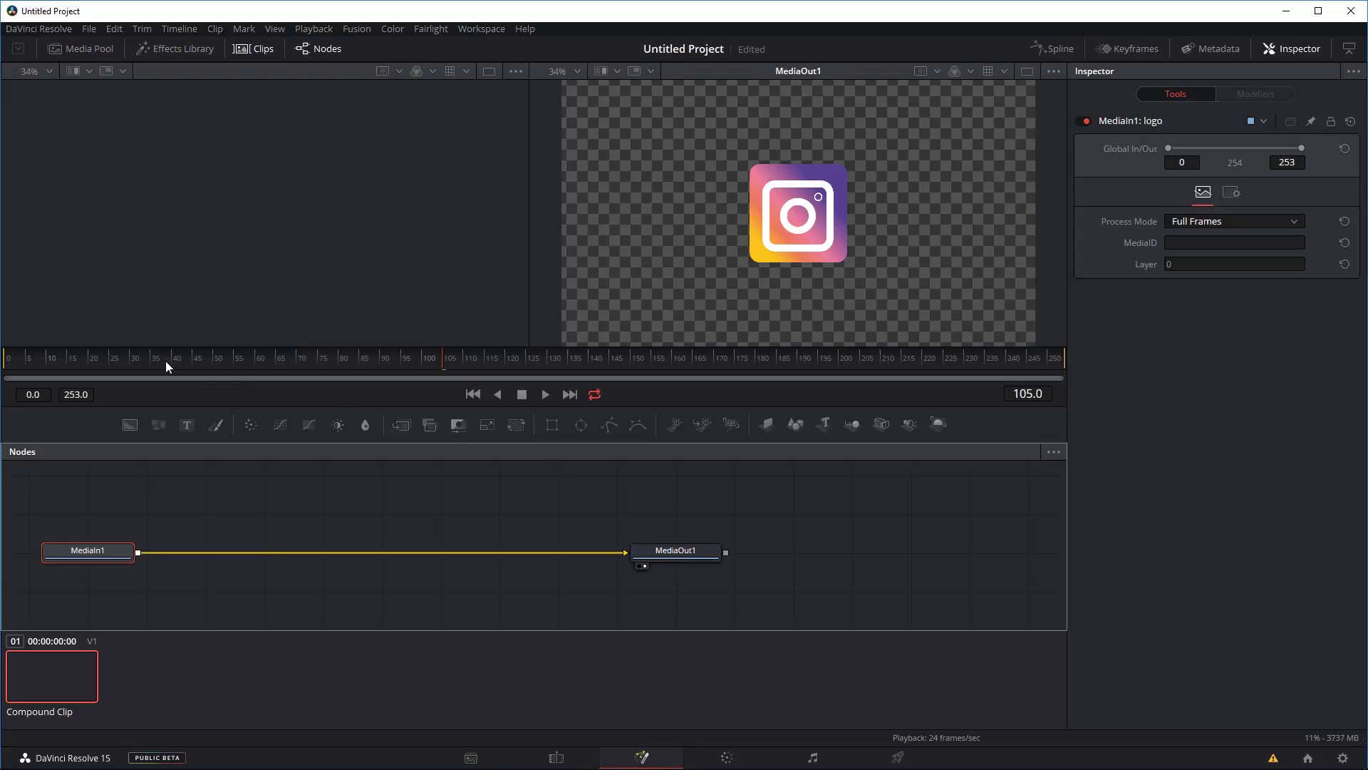
{"action": "mouse_move", "coordinate": [165, 361]}
{"action": "left_mouse_down"}
{"action": "mouse_move", "coordinate": [61, 360]}
{"action": "mouse_move", "coordinate": [783, 364]}
{"action": "mouse_move", "coordinate": [617, 360]}
{"action": "left_mouse_up"}
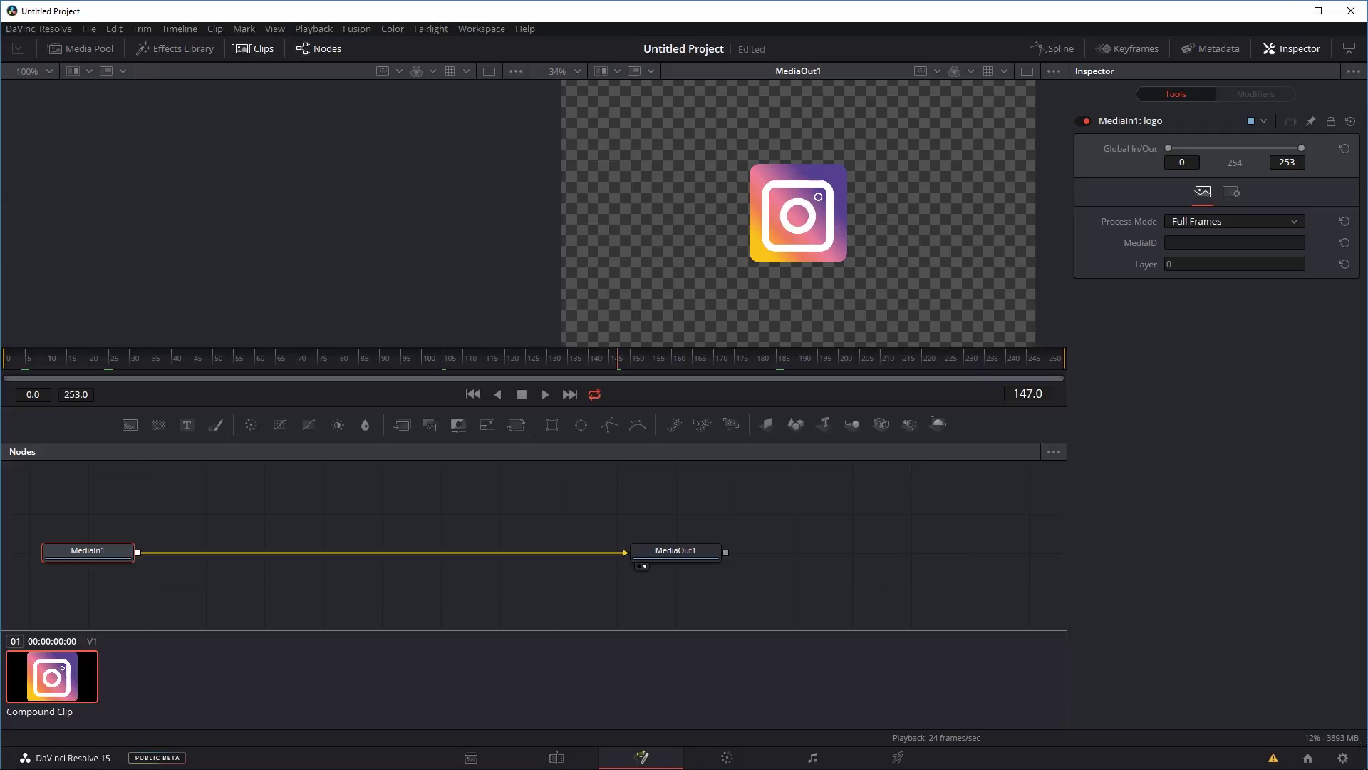
{"action": "key", "text": "alt+Tab"}
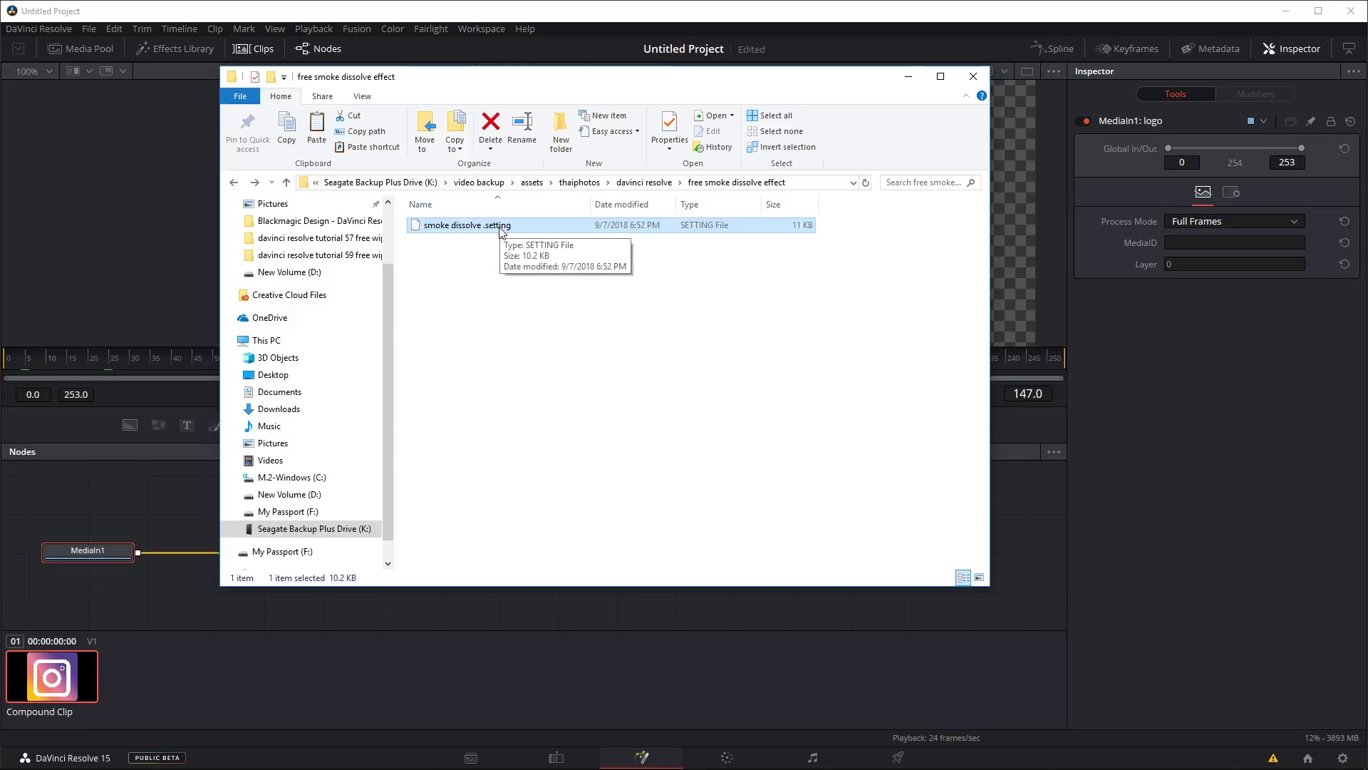
{"action": "left_click_drag", "start_coordinate": [498, 228], "coordinate": [173, 512]}
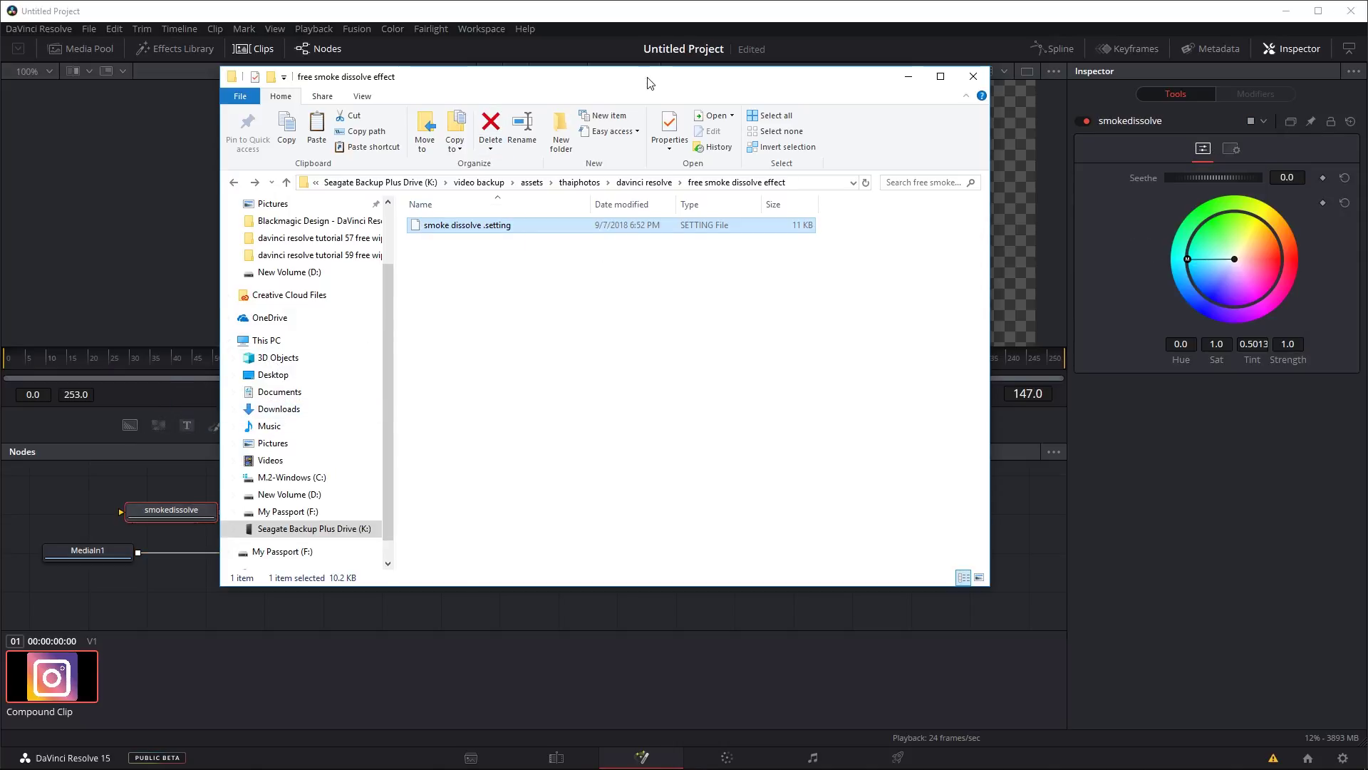
{"action": "key", "text": "alt+Tab"}
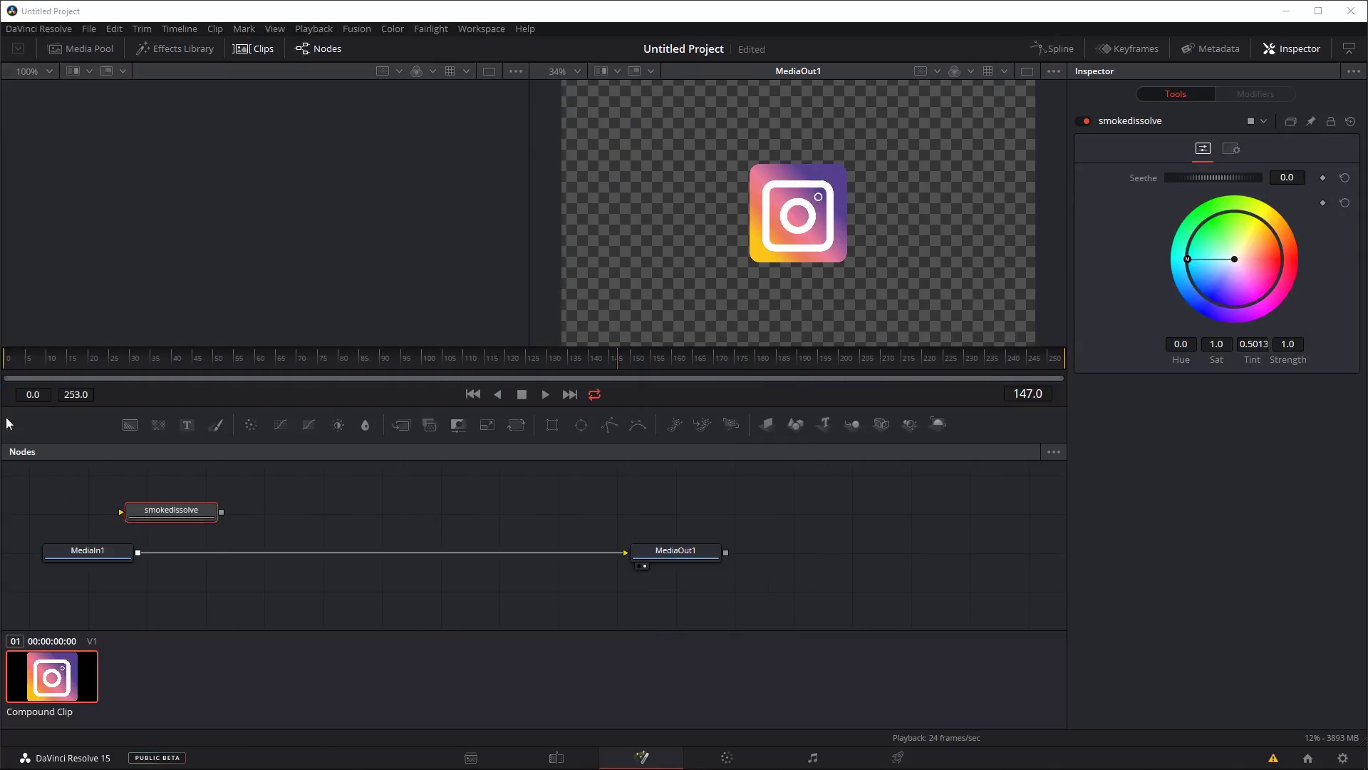
Step: Insert smokedissolve between MediaIn1 and MediaOut1 and turn off the viewer's Checker Underlay
{"action": "left_click_drag", "start_coordinate": [180, 514], "coordinate": [382, 555]}
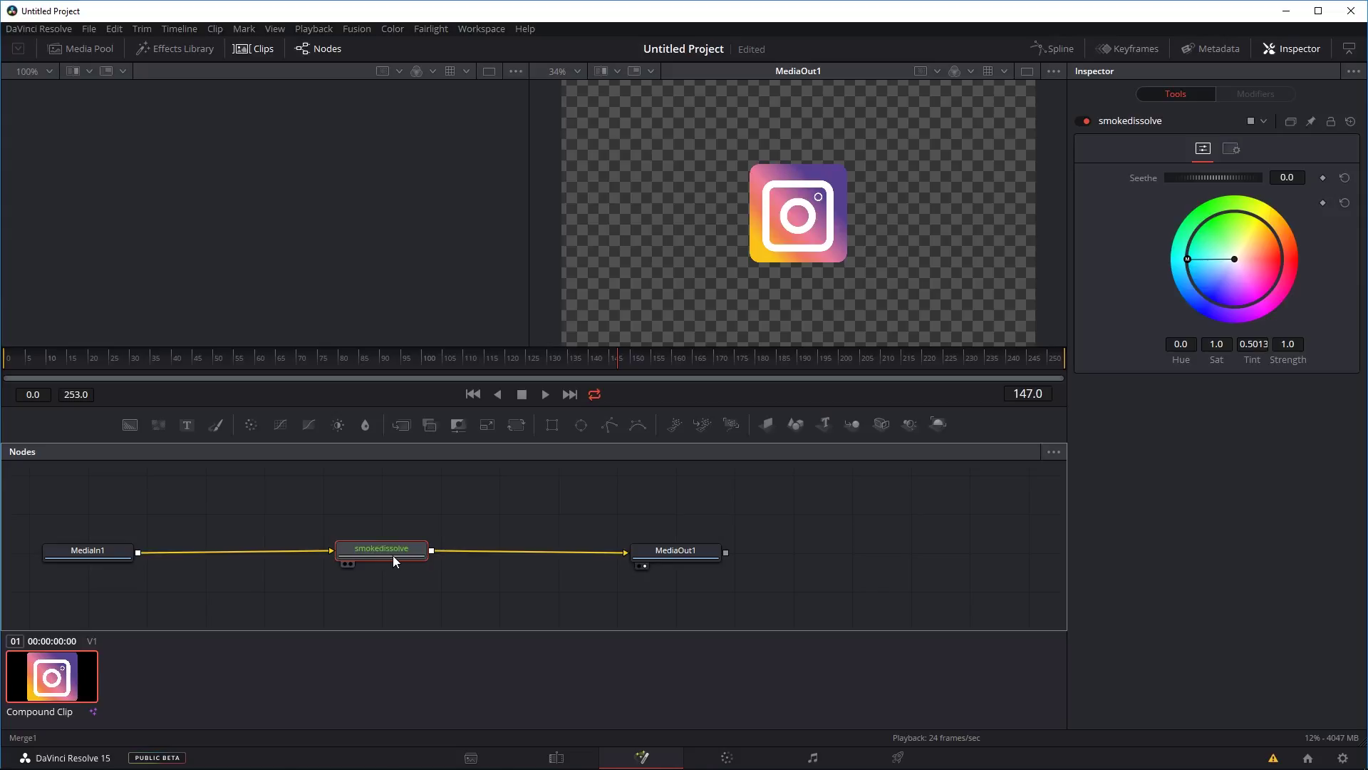
{"action": "left_click", "coordinate": [1054, 71]}
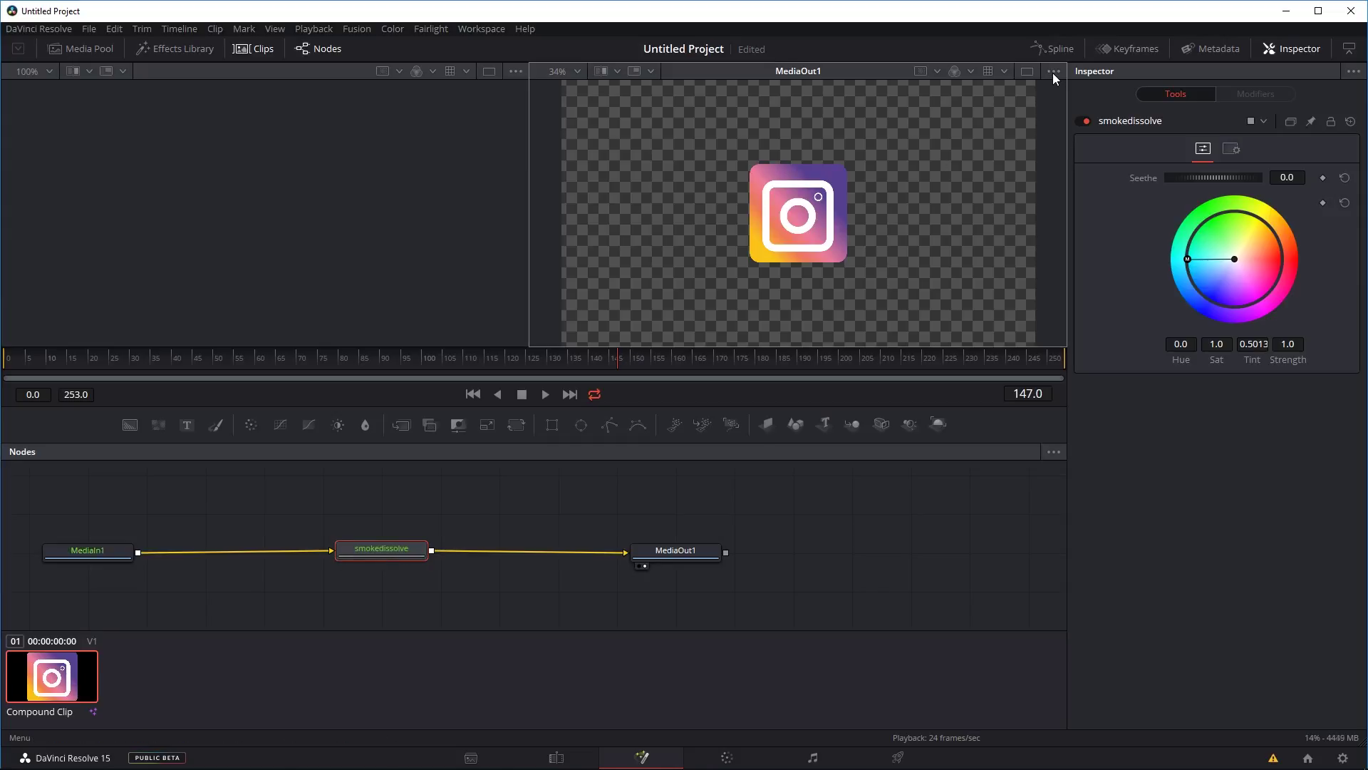
{"action": "left_click", "coordinate": [1015, 105]}
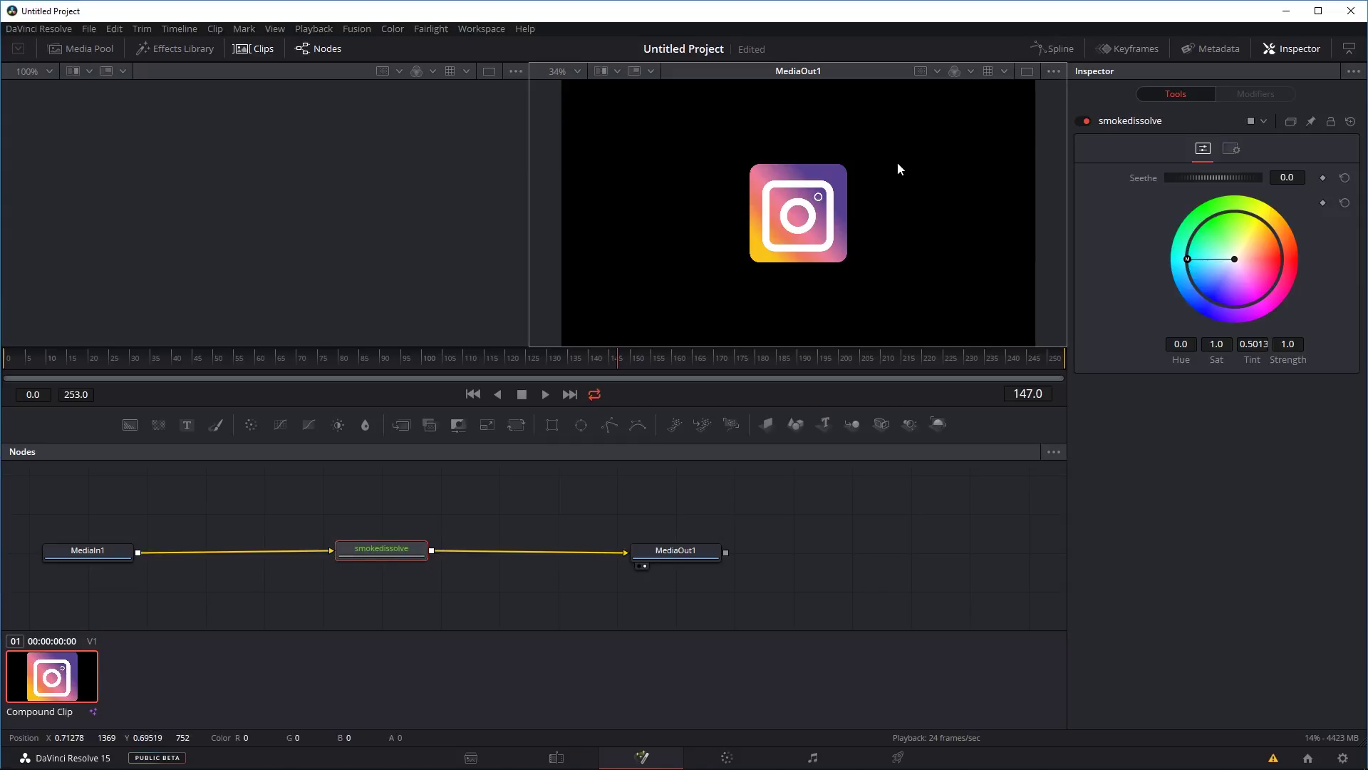
Step: Centre the smoke tint, set Seethe to 1.0, and play from frame 42
{"action": "left_click_drag", "start_coordinate": [1187, 261], "coordinate": [1234, 260]}
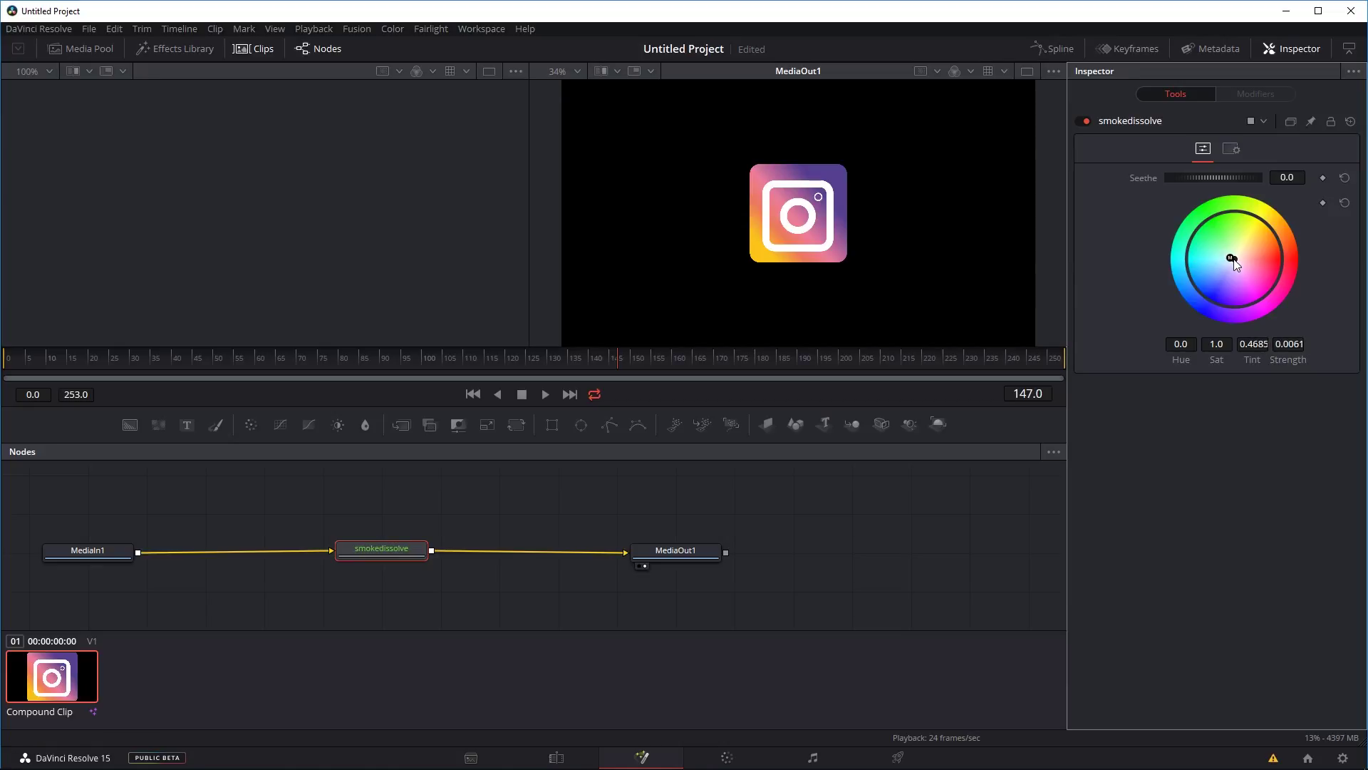
{"action": "left_click", "coordinate": [1284, 180]}
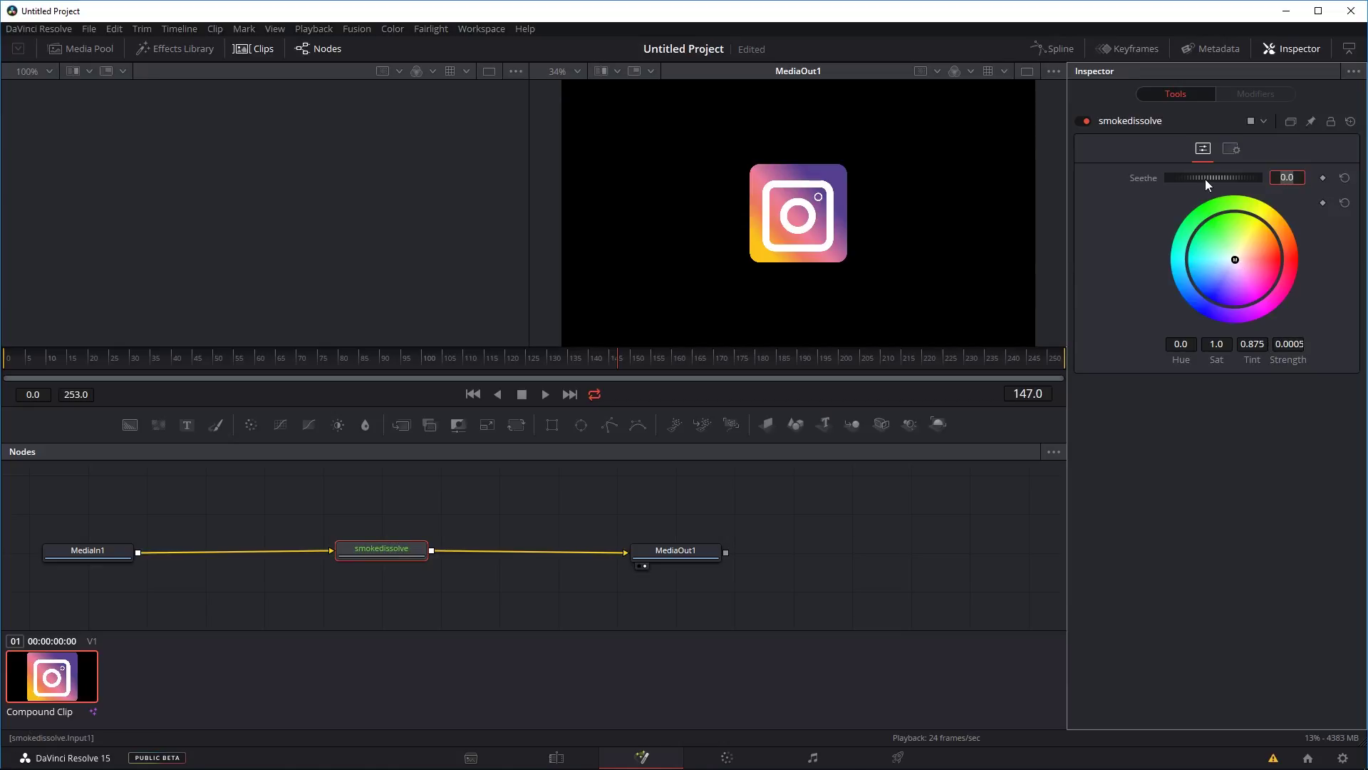
{"action": "type", "text": "1"}
{"action": "key", "text": "Tab"}
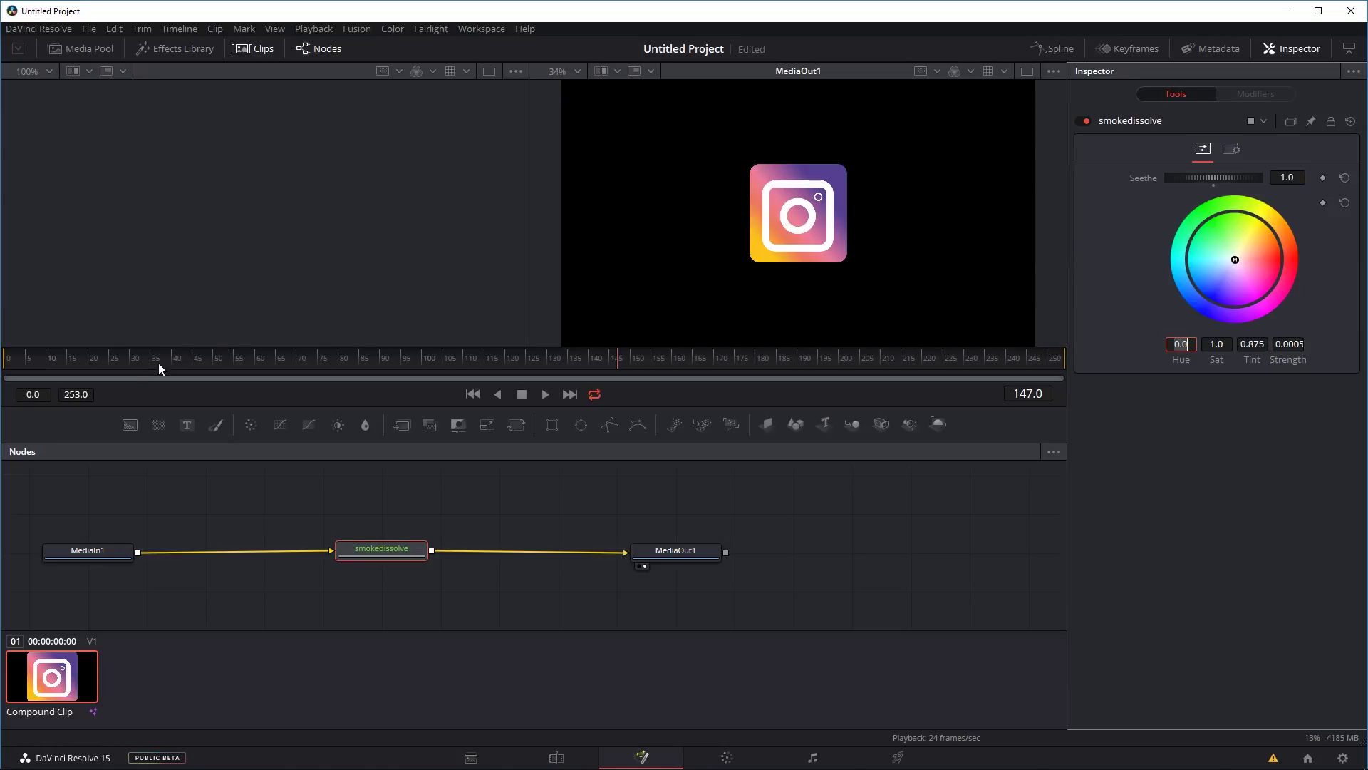
{"action": "left_click", "coordinate": [179, 359]}
{"action": "key", "text": "space"}
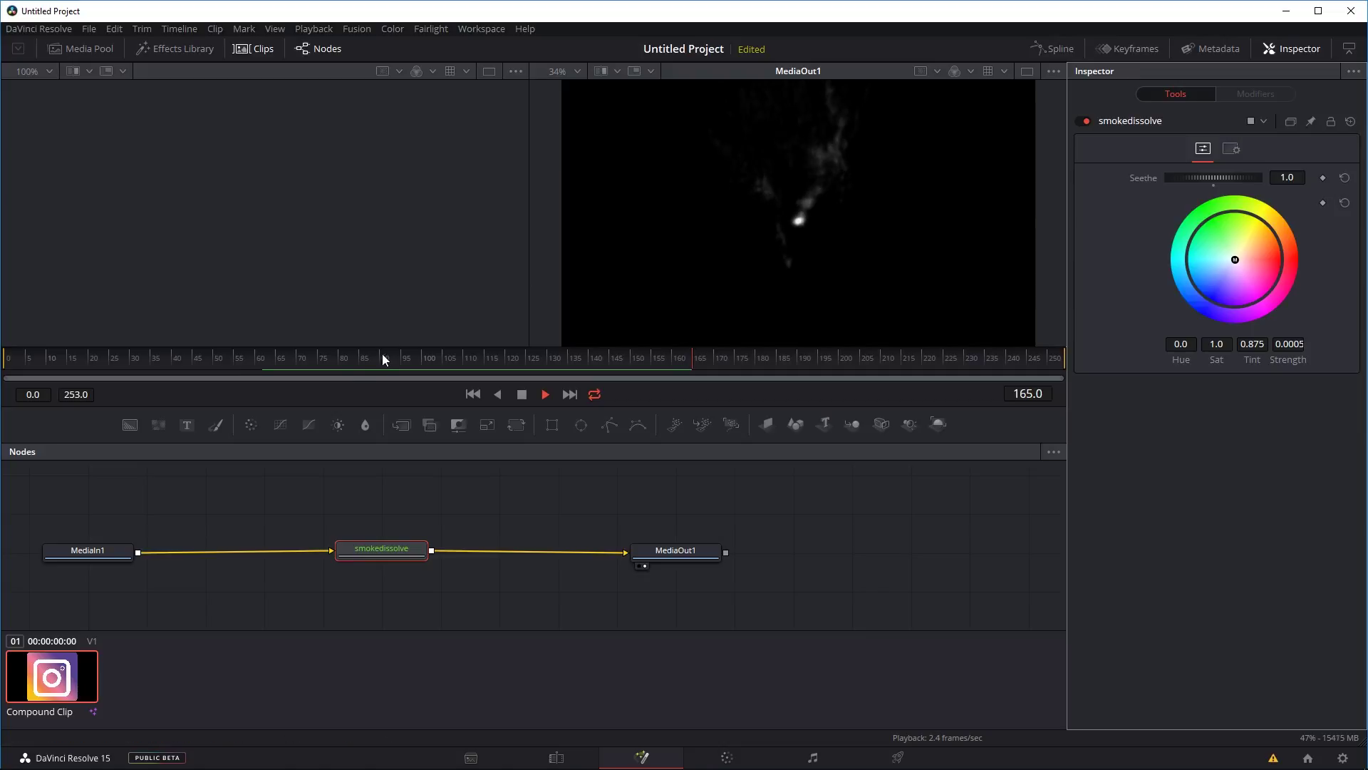
{"action": "left_click_drag", "start_coordinate": [382, 353], "coordinate": [378, 362]}
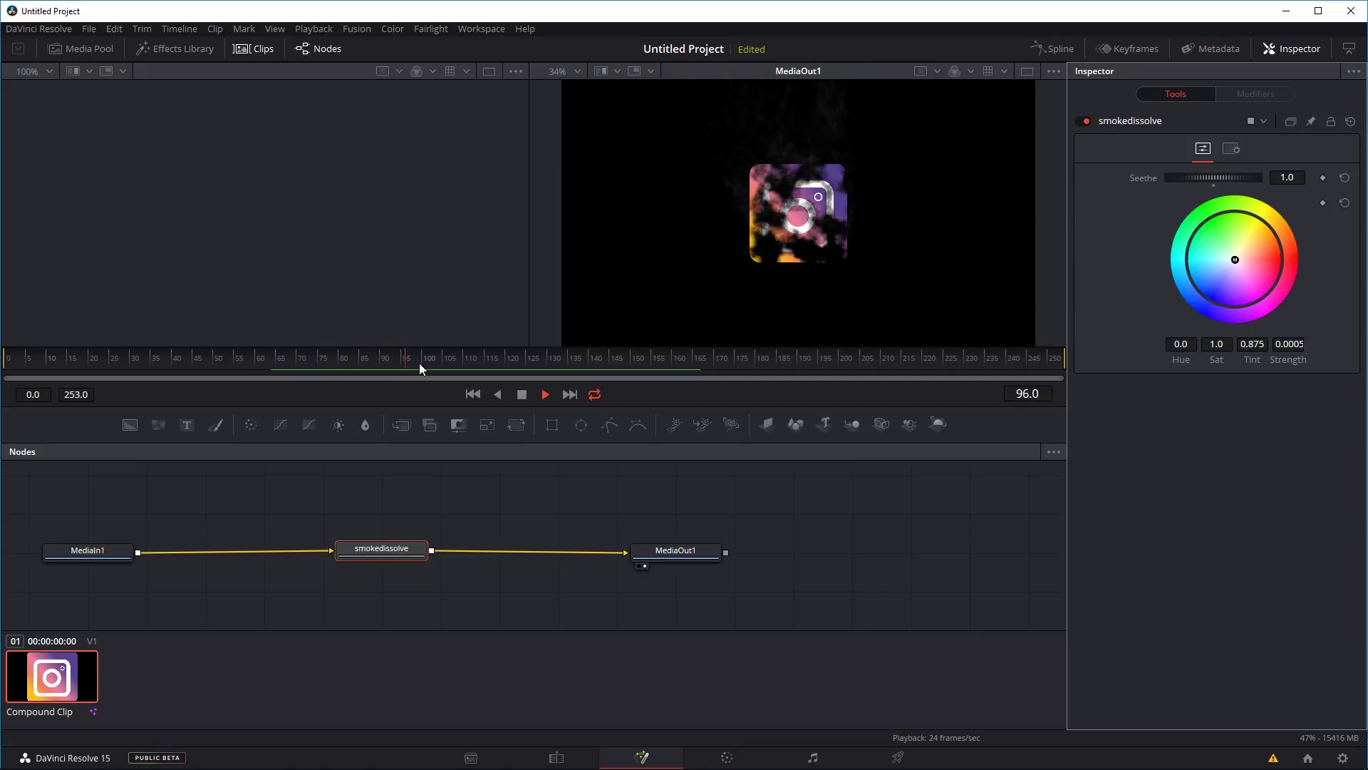